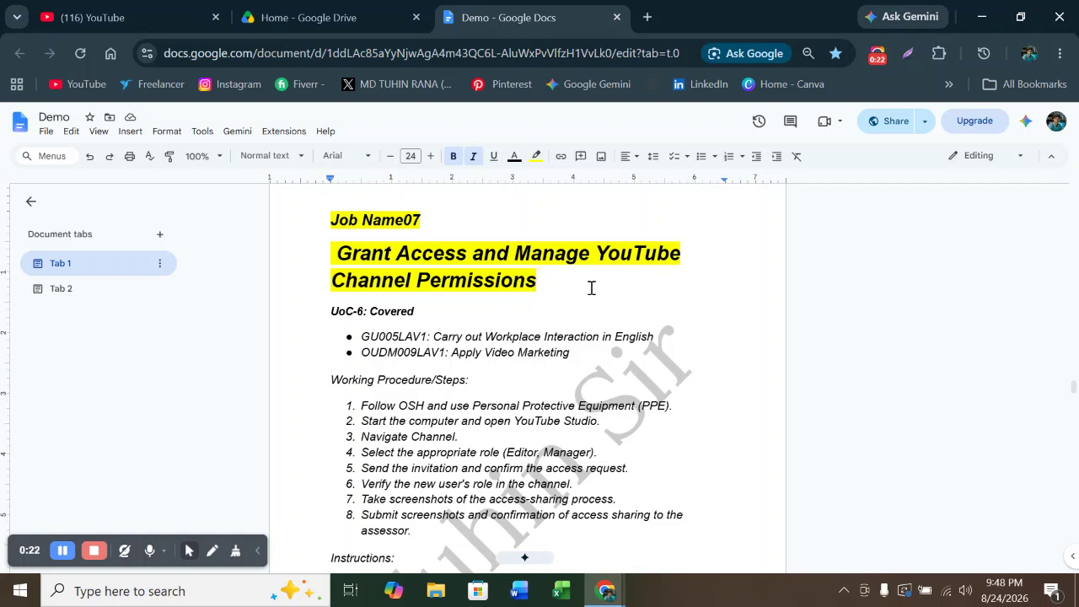
Select each of job-sheet steps 1 through 6 in turn, clearing each selection afterwards
{"action": "scroll", "coordinate": [472, 322], "scroll_direction": "down", "scroll_amount": 2}
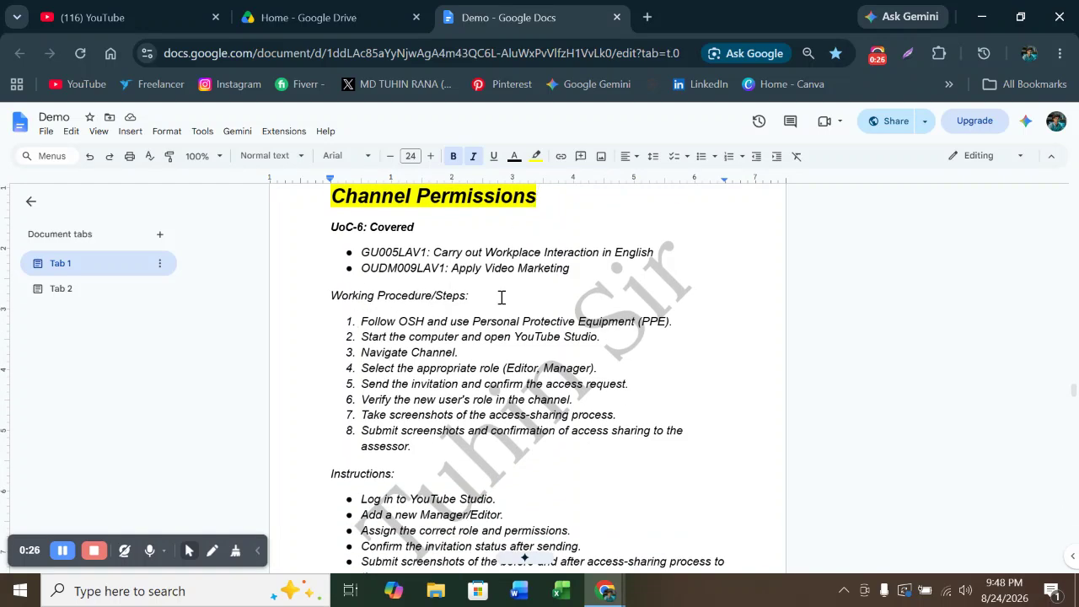
{"action": "left_click_drag", "start_coordinate": [361, 321], "coordinate": [540, 322]}
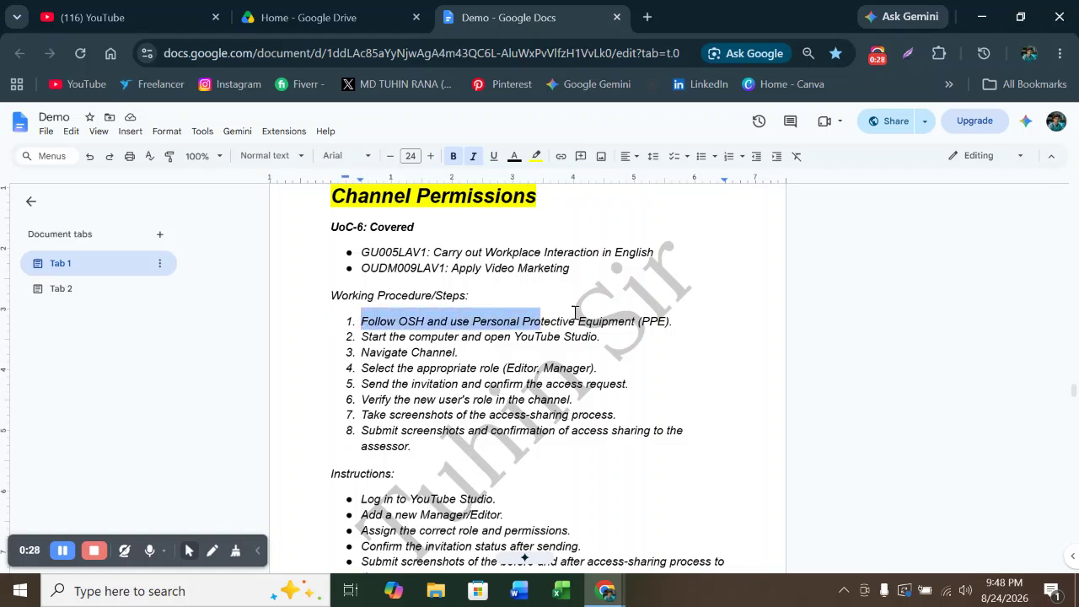
{"action": "left_click", "coordinate": [747, 305]}
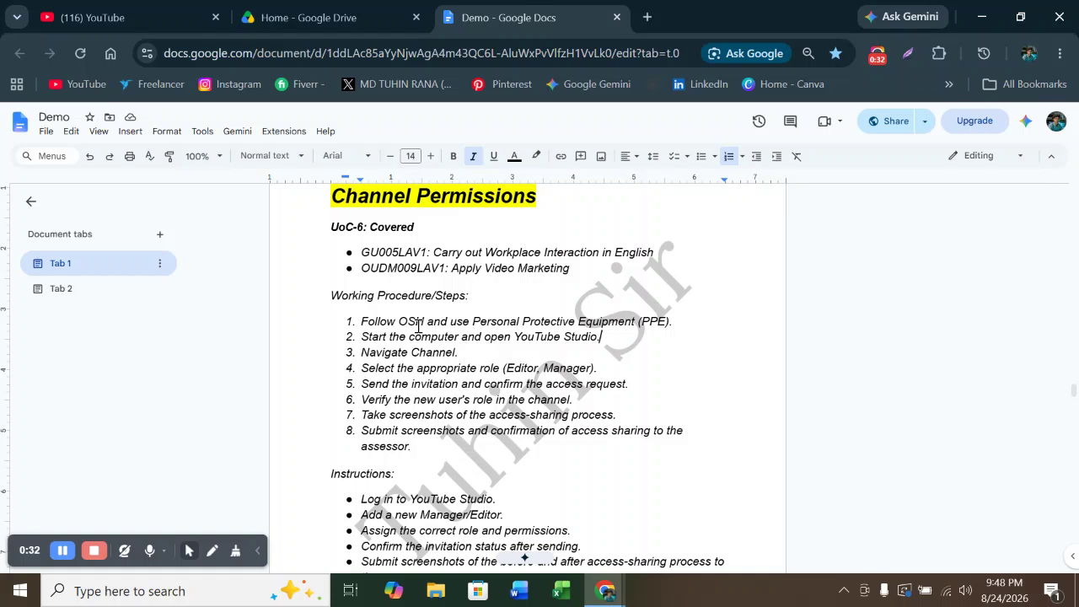
{"action": "left_click_drag", "start_coordinate": [368, 337], "coordinate": [627, 332]}
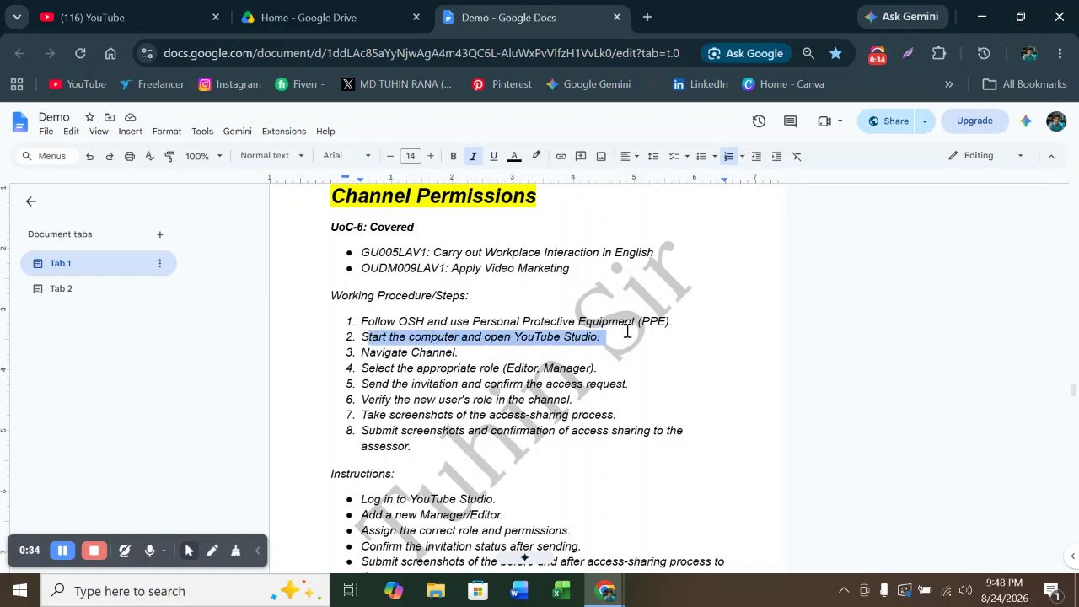
{"action": "left_click", "coordinate": [553, 351]}
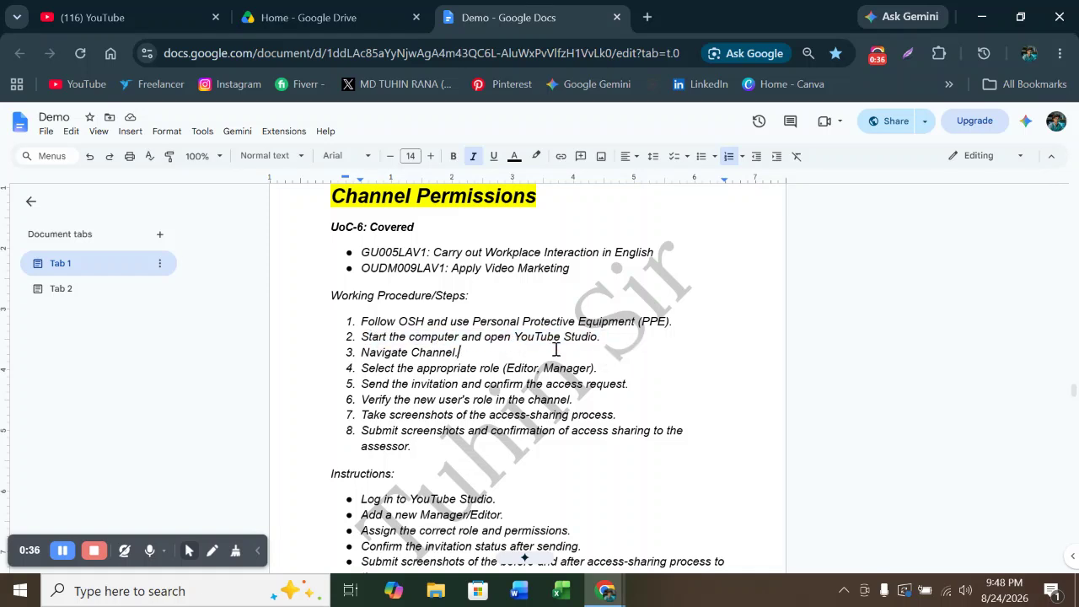
{"action": "left_click_drag", "start_coordinate": [597, 337], "coordinate": [486, 339]}
{"action": "left_click", "coordinate": [471, 354]}
{"action": "left_click_drag", "start_coordinate": [470, 355], "coordinate": [353, 349]}
{"action": "left_click", "coordinate": [444, 400]}
{"action": "left_click_drag", "start_coordinate": [598, 368], "coordinate": [362, 369]}
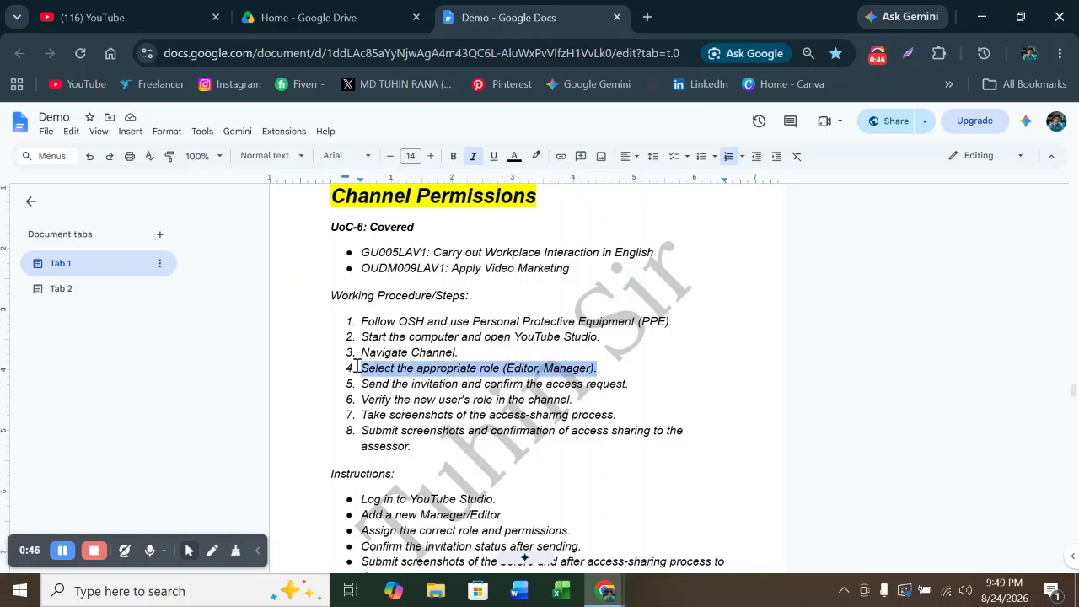
{"action": "left_click", "coordinate": [705, 354]}
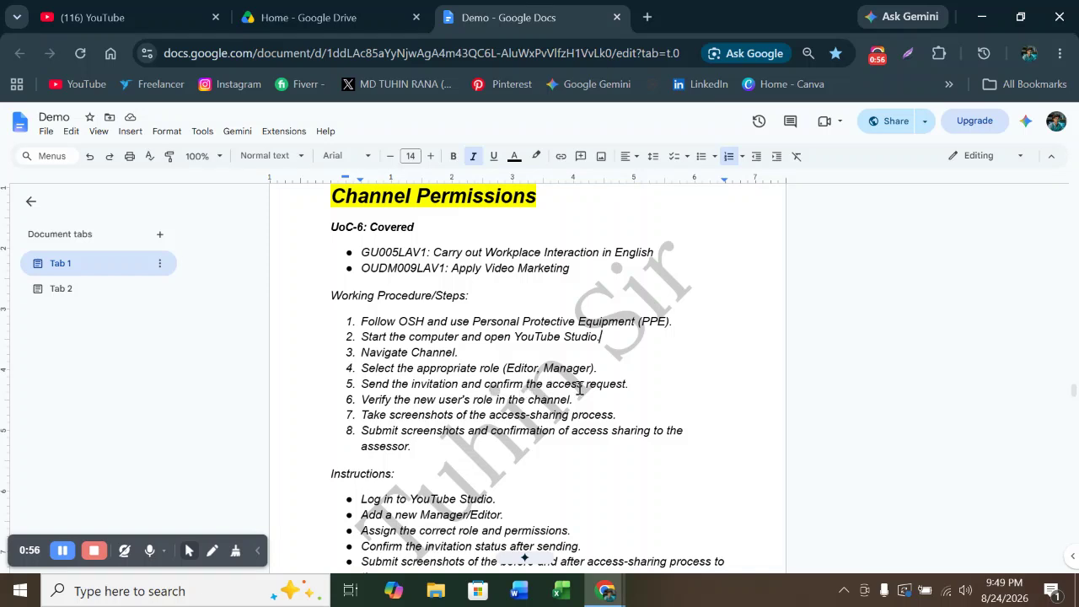
{"action": "left_click_drag", "start_coordinate": [641, 385], "coordinate": [351, 385]}
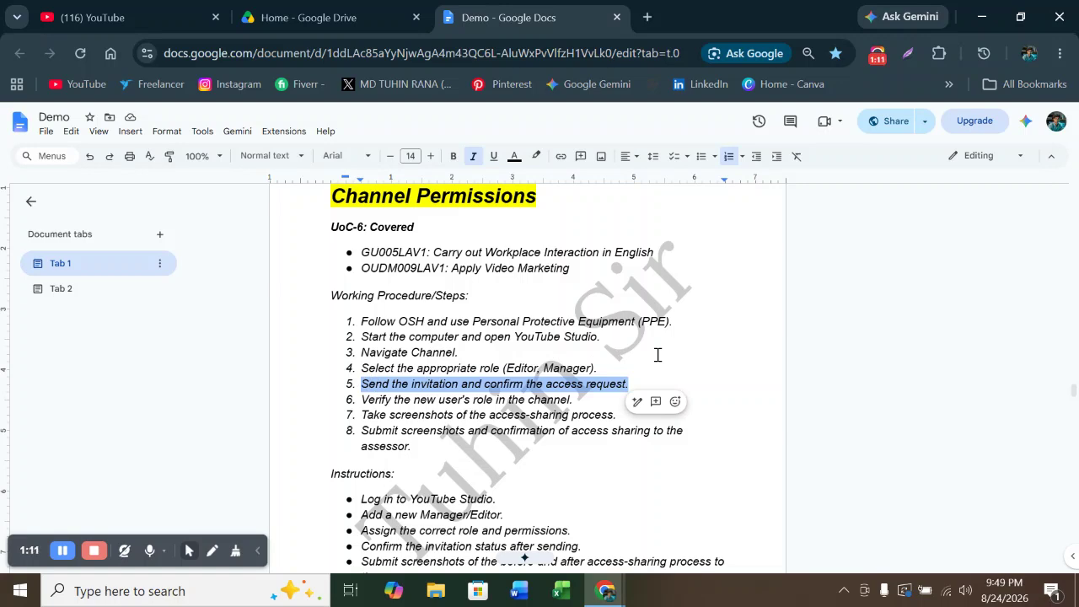
{"action": "left_click", "coordinate": [657, 355]}
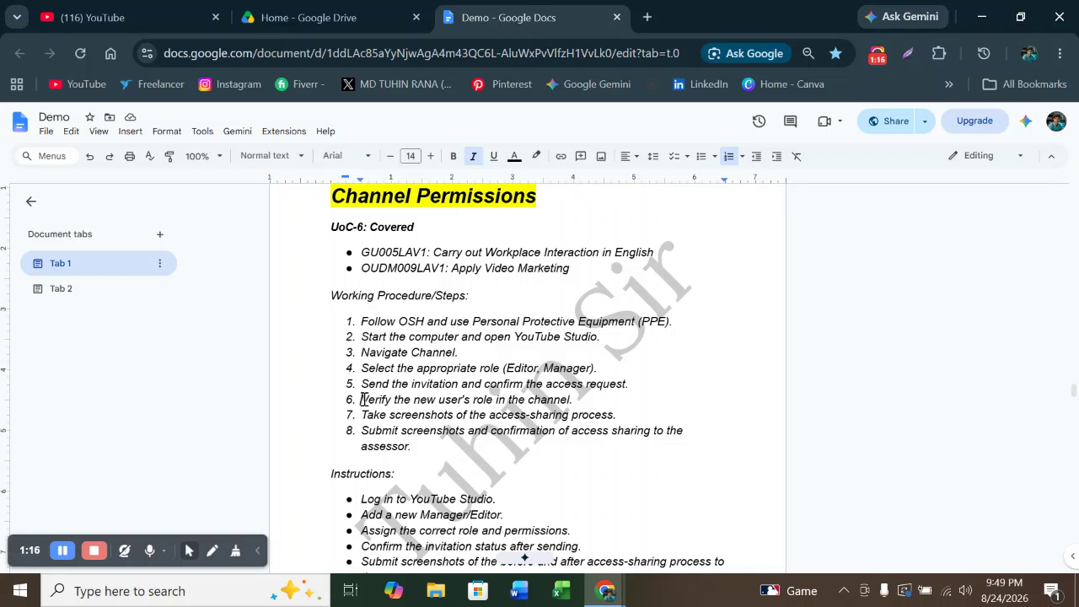
{"action": "left_click_drag", "start_coordinate": [362, 400], "coordinate": [575, 401]}
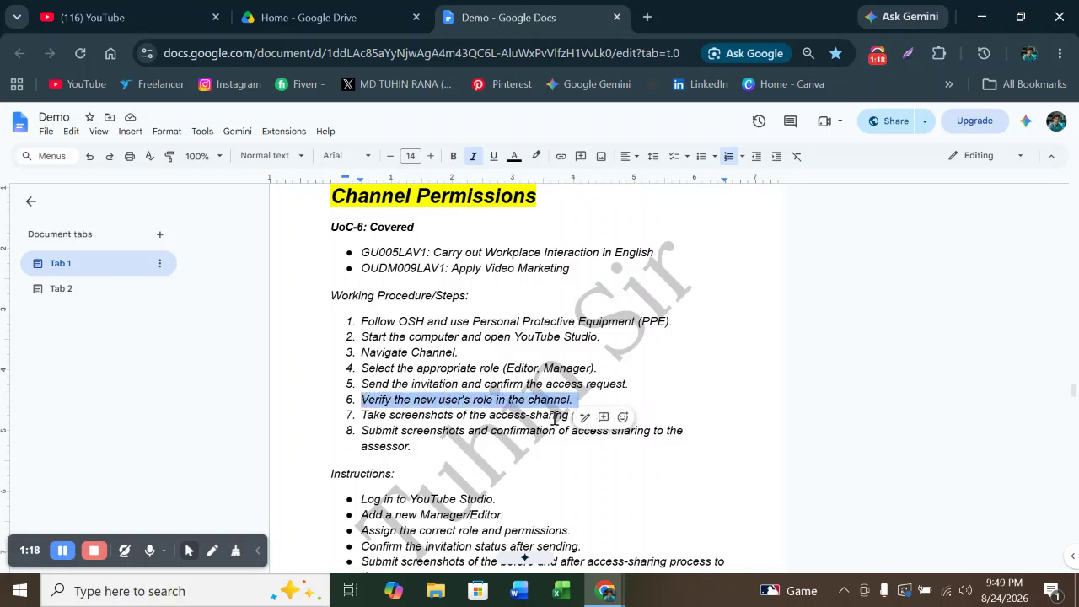
{"action": "left_click", "coordinate": [583, 489]}
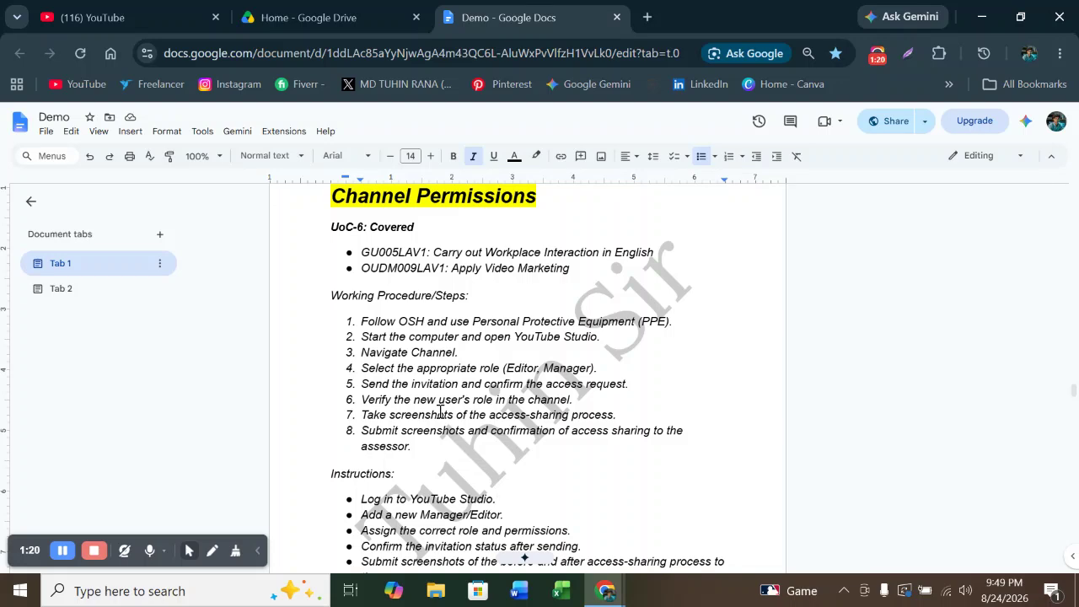
Select the Working Procedure/Steps list and each instruction bullet, then bring YouTube to the front
{"action": "scroll", "coordinate": [439, 411], "scroll_direction": "down", "scroll_amount": 1}
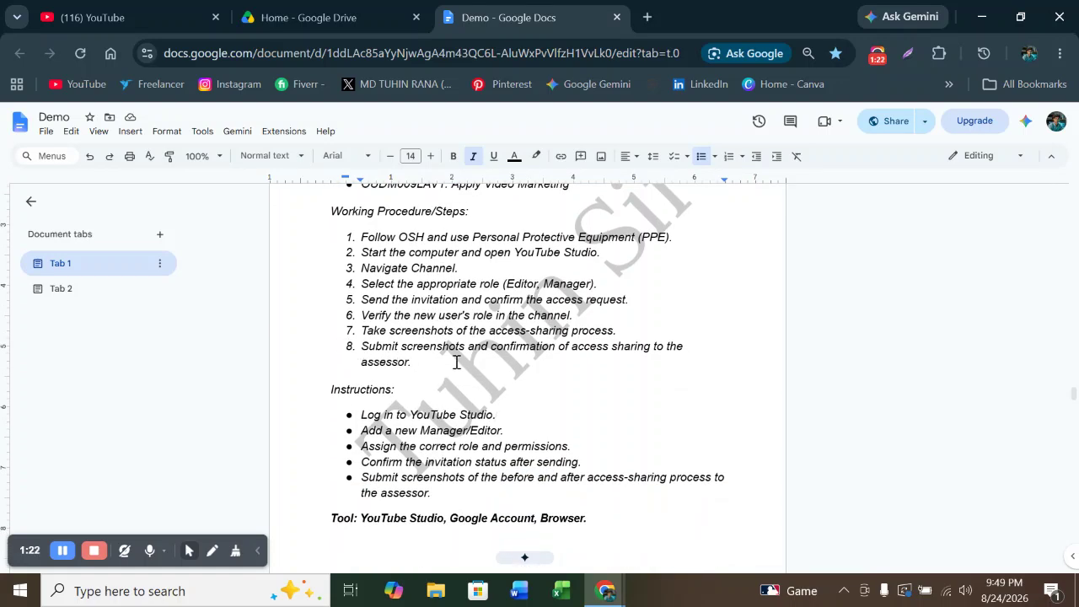
{"action": "left_click_drag", "start_coordinate": [429, 367], "coordinate": [333, 210]}
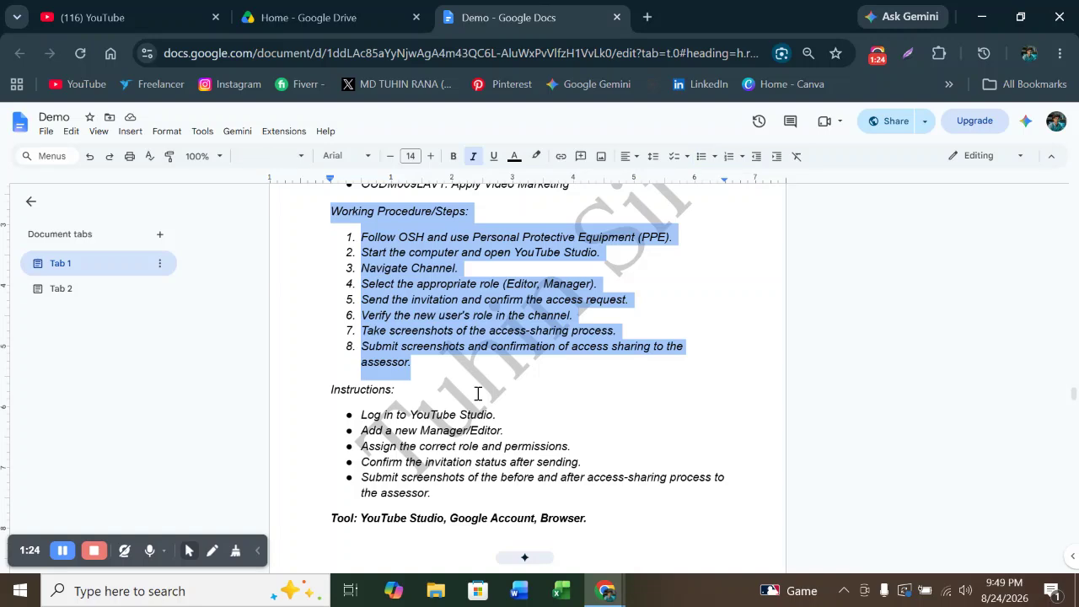
{"action": "left_click", "coordinate": [616, 406]}
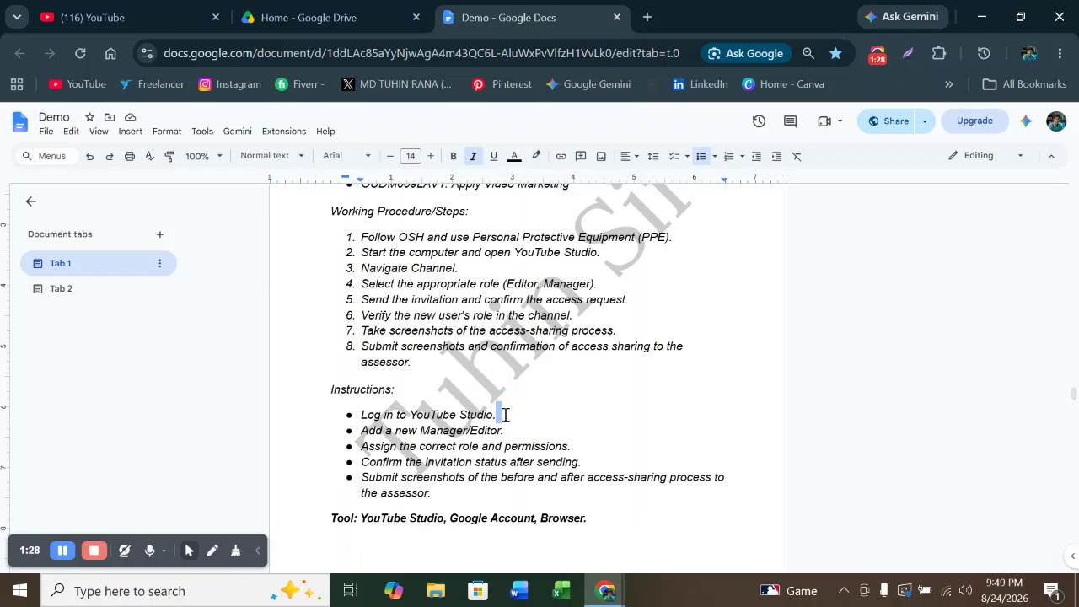
{"action": "left_click_drag", "start_coordinate": [504, 415], "coordinate": [356, 415]}
{"action": "left_click", "coordinate": [553, 390]}
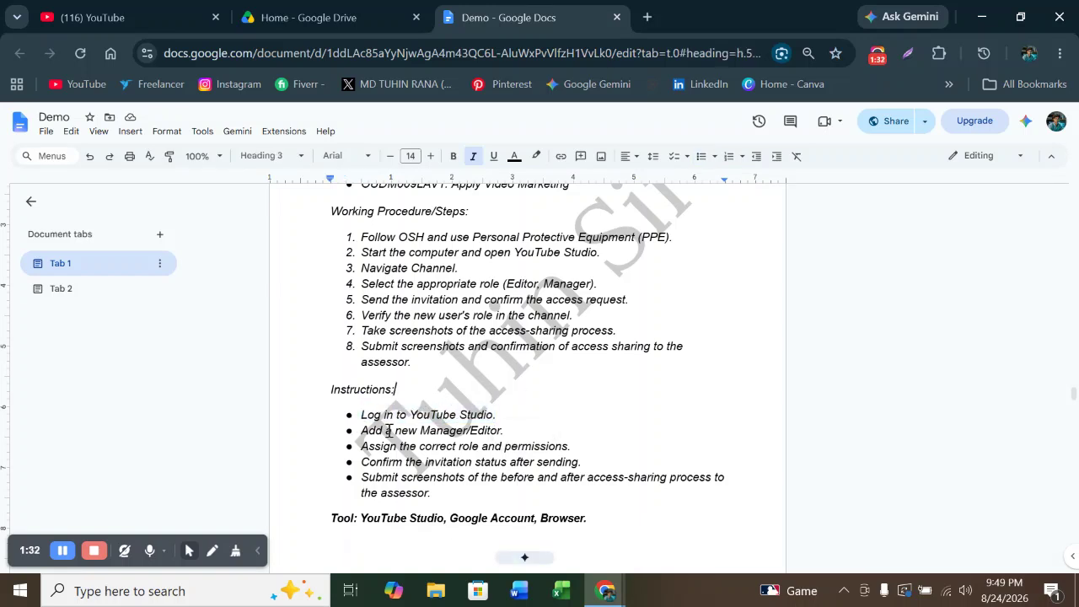
{"action": "left_click_drag", "start_coordinate": [503, 431], "coordinate": [356, 431]}
{"action": "left_click", "coordinate": [560, 415]}
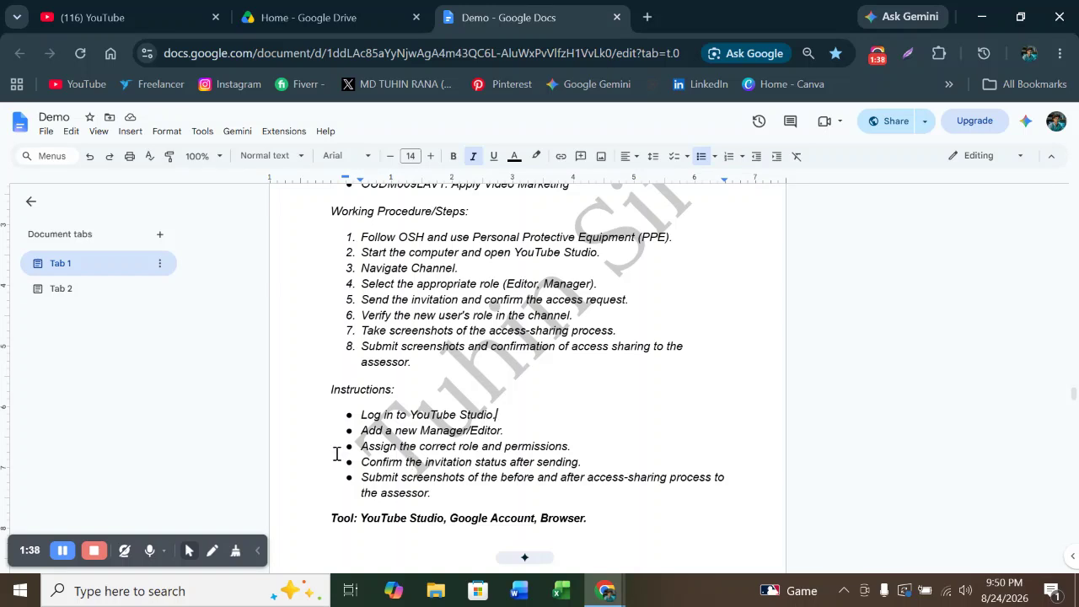
{"action": "left_click_drag", "start_coordinate": [573, 447], "coordinate": [360, 448]}
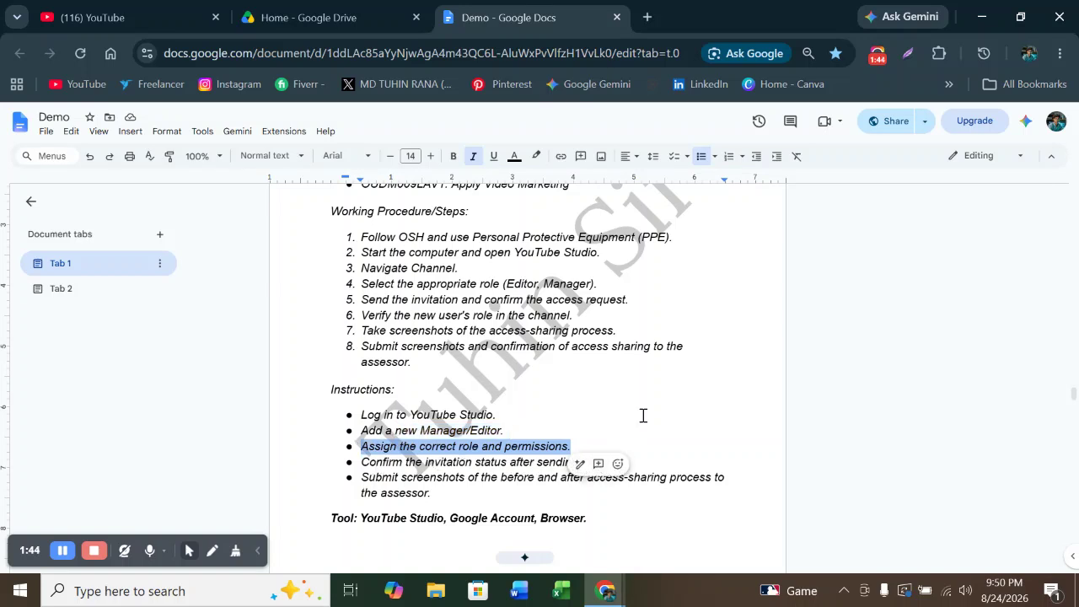
{"action": "left_click", "coordinate": [595, 462]}
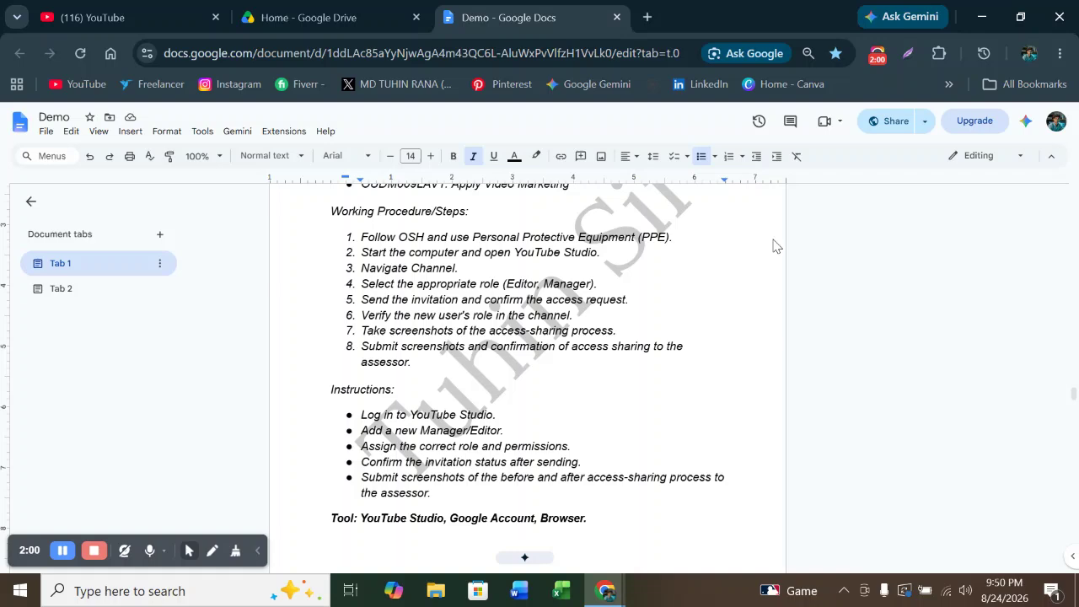
{"action": "left_click", "coordinate": [140, 19]}
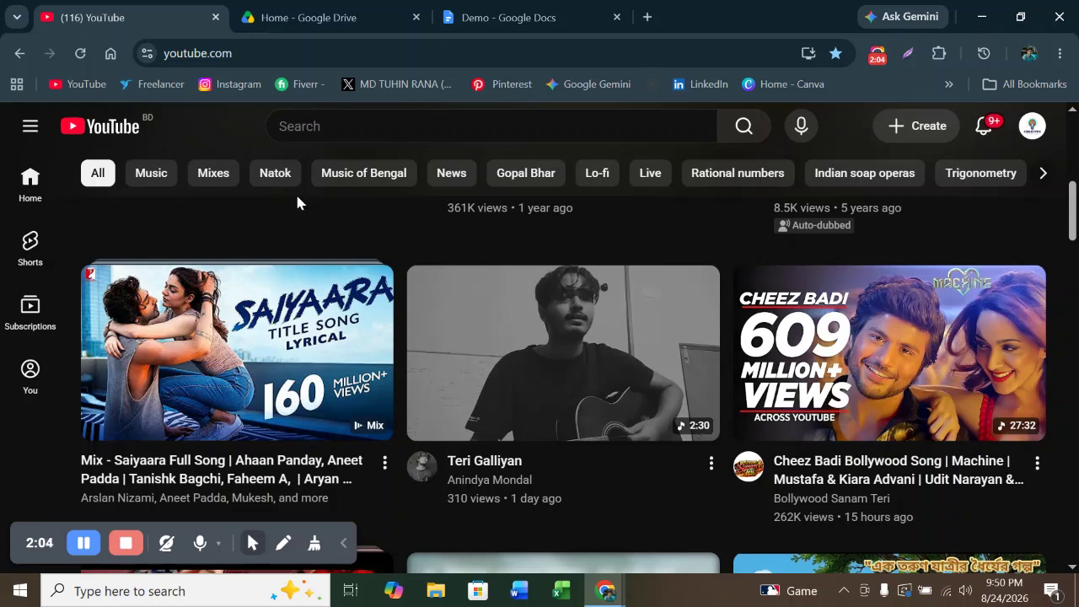
Open the account menu from the YouTube profile avatar
{"action": "left_click", "coordinate": [1029, 131]}
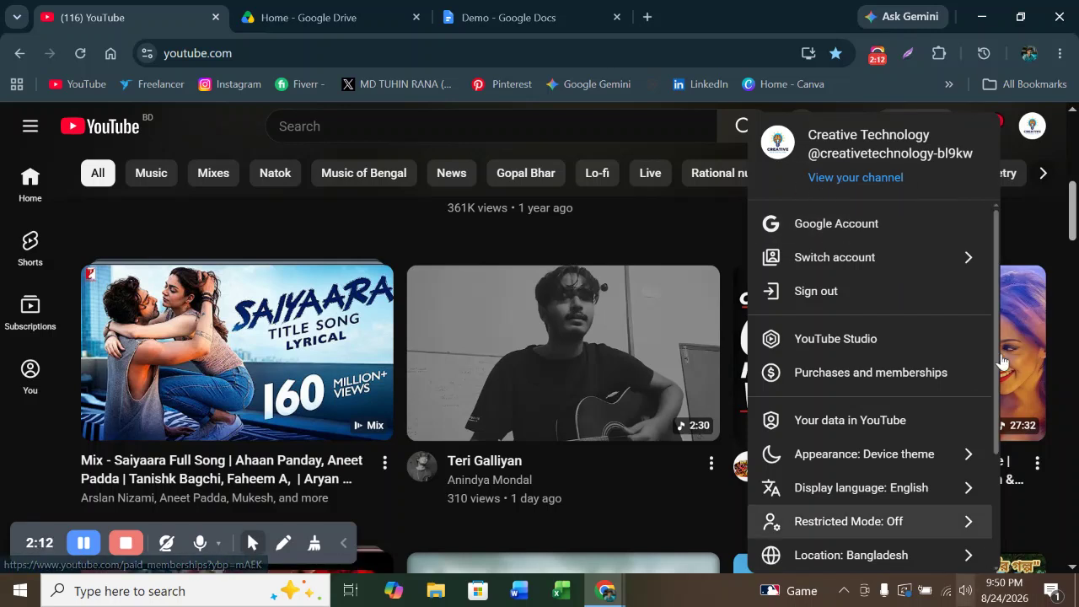
Capture the whole YouTube page in Lightshot, box 'View your channel' in red, then close it
{"action": "left_click", "coordinate": [908, 54]}
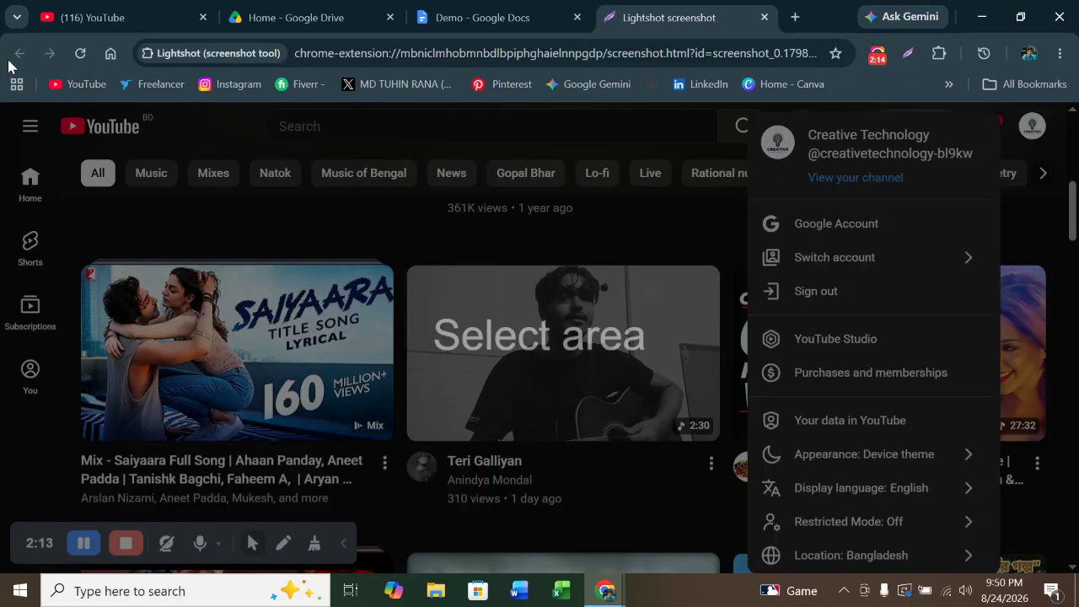
{"action": "left_click_drag", "start_coordinate": [7, 103], "coordinate": [1077, 582]}
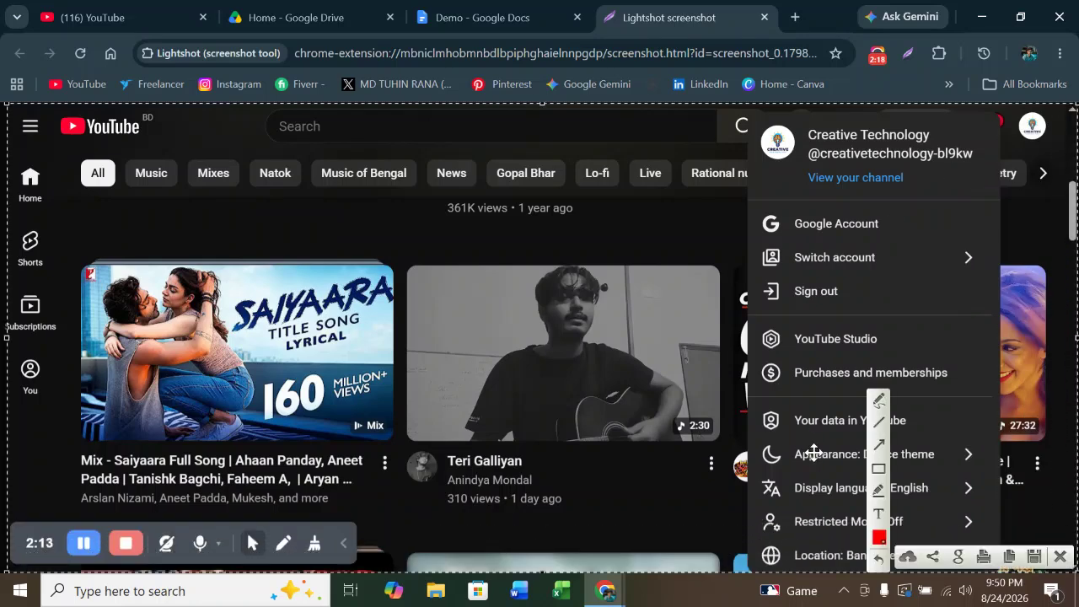
{"action": "left_click", "coordinate": [880, 474]}
{"action": "left_click_drag", "start_coordinate": [787, 161], "coordinate": [925, 192]}
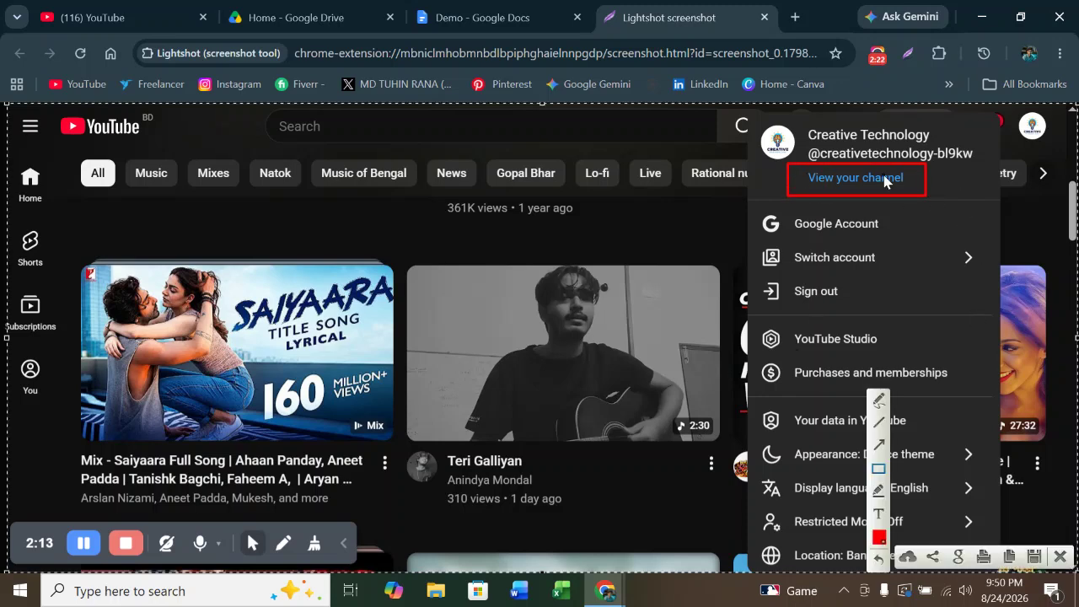
{"action": "left_click", "coordinate": [1061, 557]}
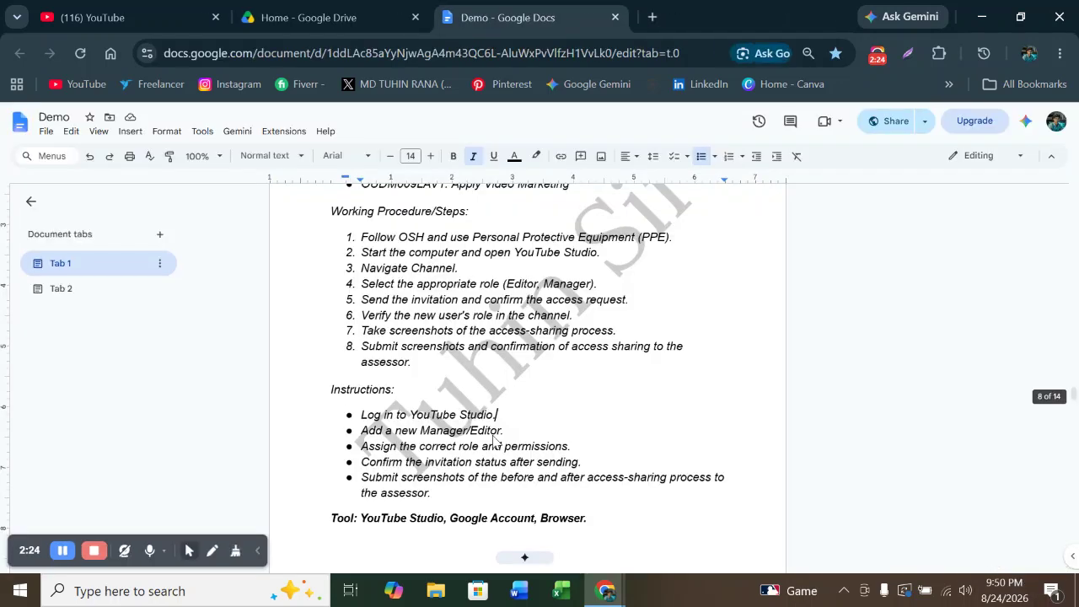
Go to the channel page via 'View your channel' and start a new Lightshot capture
{"action": "left_click", "coordinate": [118, 17]}
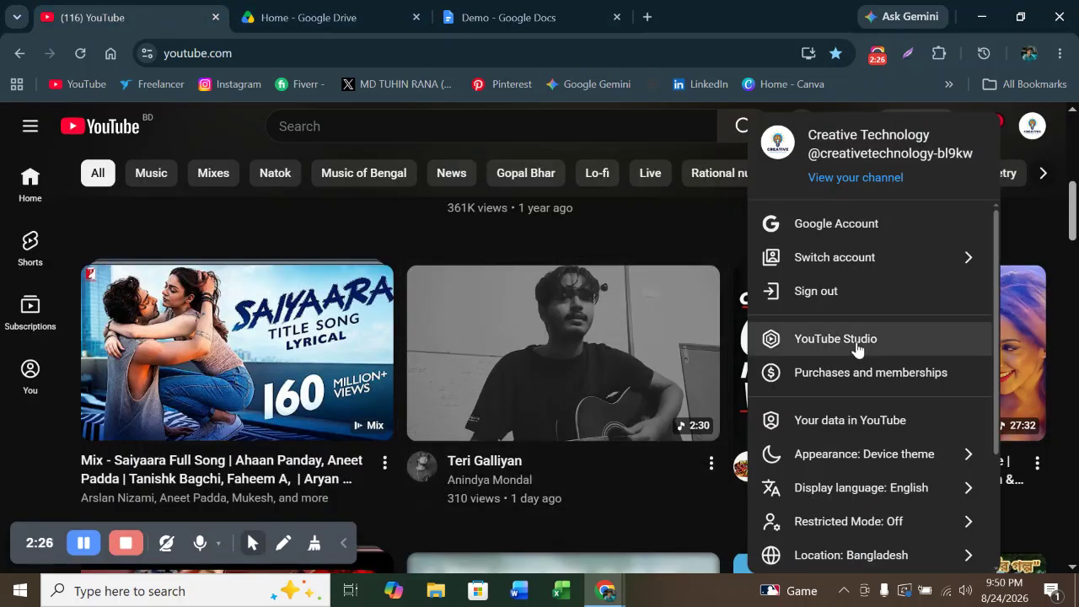
{"action": "left_click", "coordinate": [826, 184]}
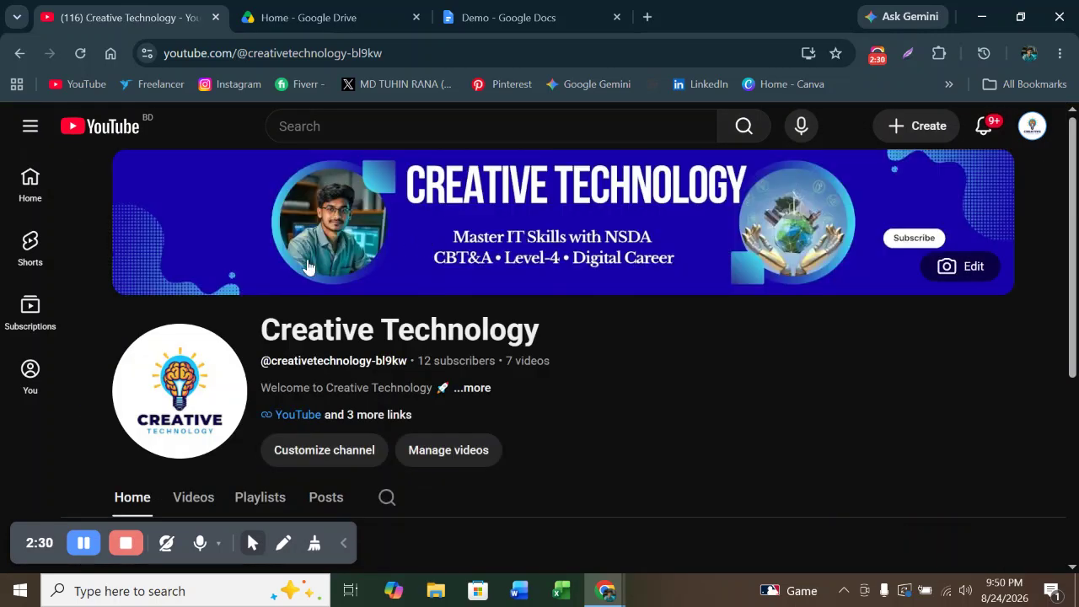
{"action": "scroll", "coordinate": [327, 263], "scroll_direction": "down", "scroll_amount": 2}
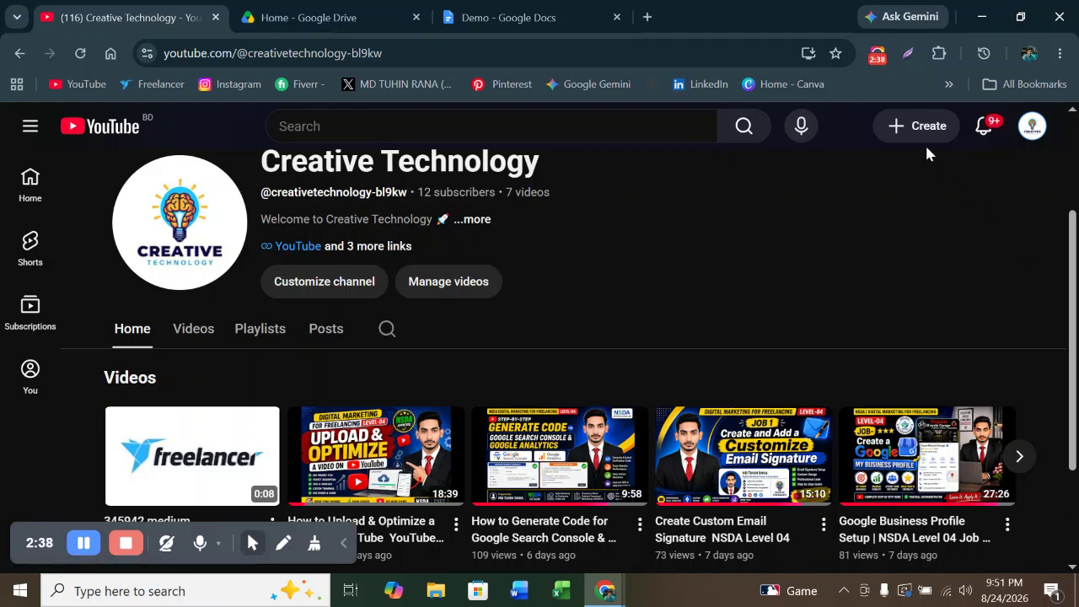
{"action": "left_click", "coordinate": [908, 54]}
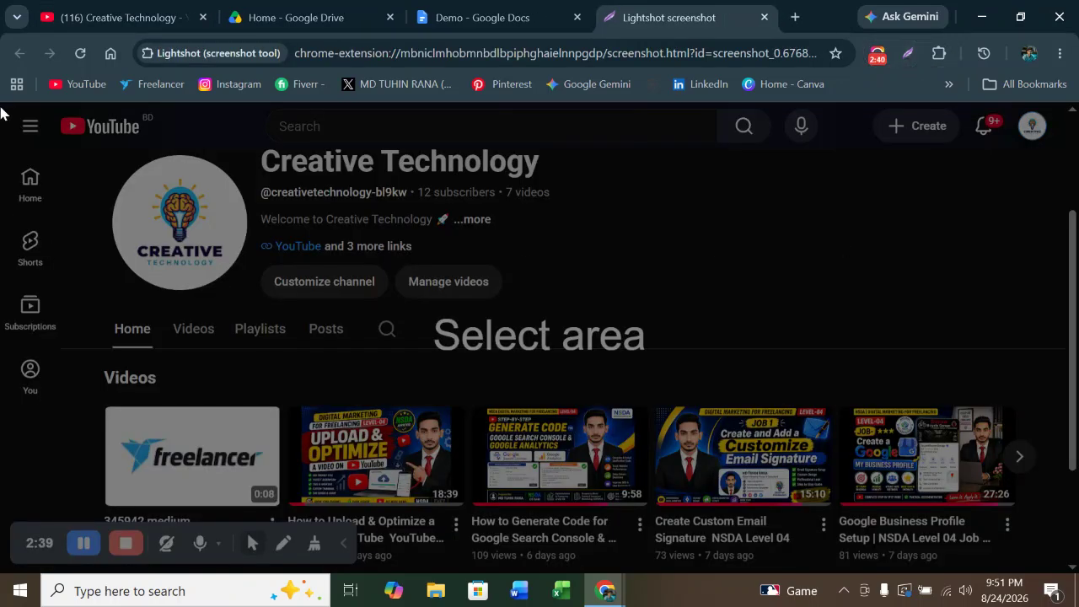
Capture the whole channel page and mark 'Customize channel' with a red box and arrow
{"action": "left_click_drag", "start_coordinate": [4, 107], "coordinate": [1078, 569]}
{"action": "left_click", "coordinate": [877, 465]}
{"action": "left_click_drag", "start_coordinate": [256, 261], "coordinate": [396, 299]}
{"action": "left_click", "coordinate": [880, 443]}
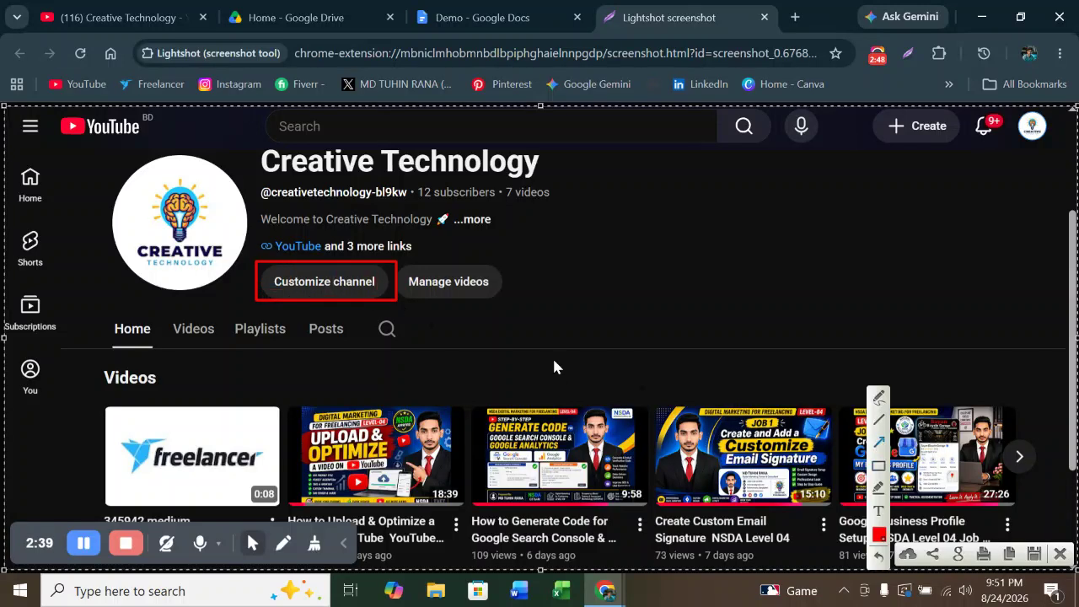
{"action": "left_click_drag", "start_coordinate": [86, 154], "coordinate": [304, 284]}
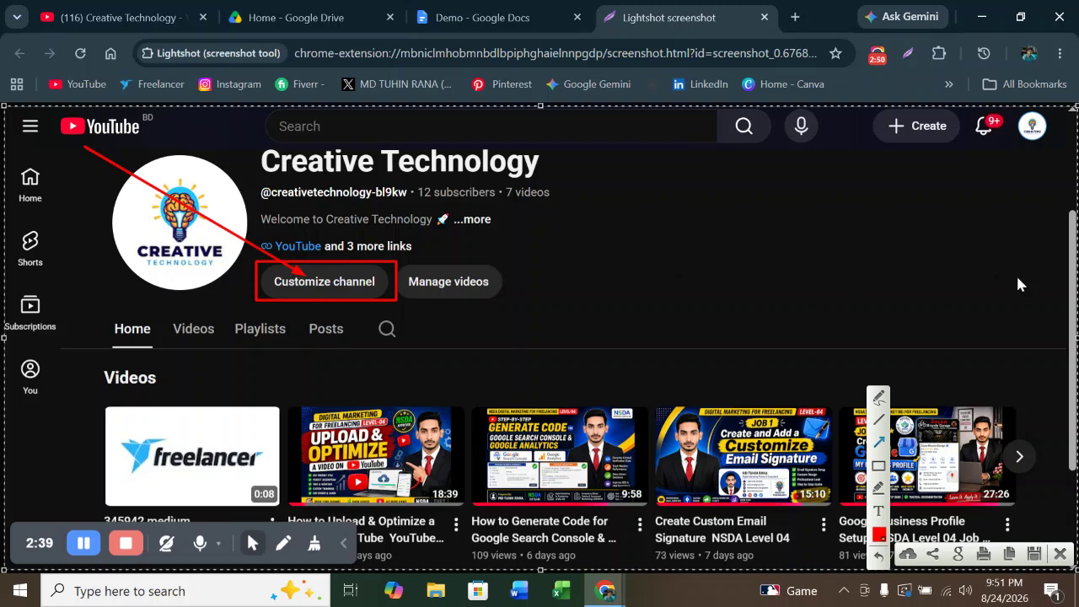
Close the finished capture and open Customize channel in YouTube Studio
{"action": "left_click", "coordinate": [1061, 554]}
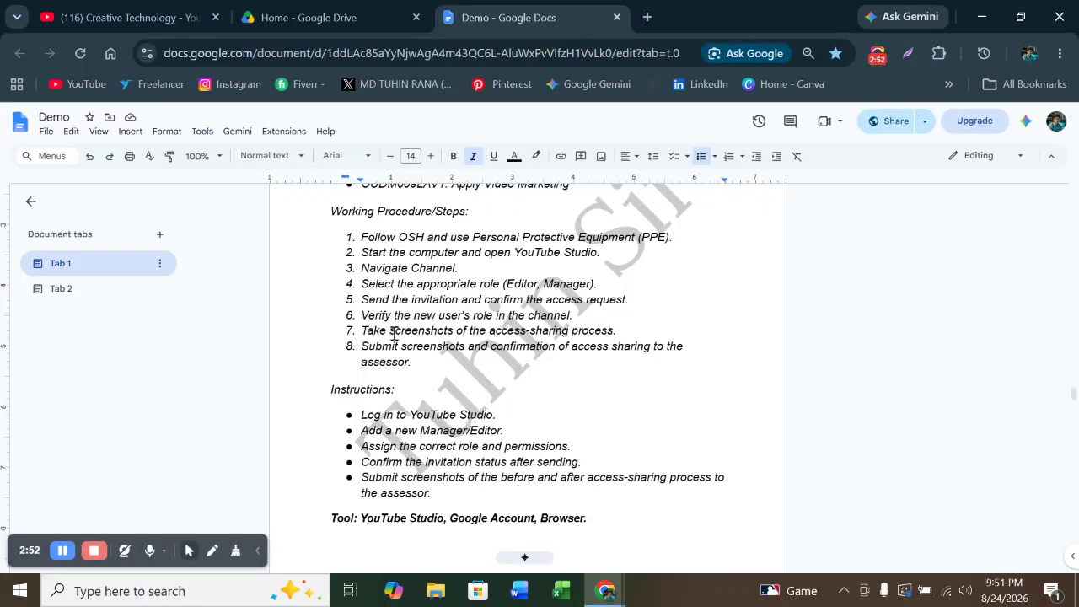
{"action": "left_click", "coordinate": [135, 20]}
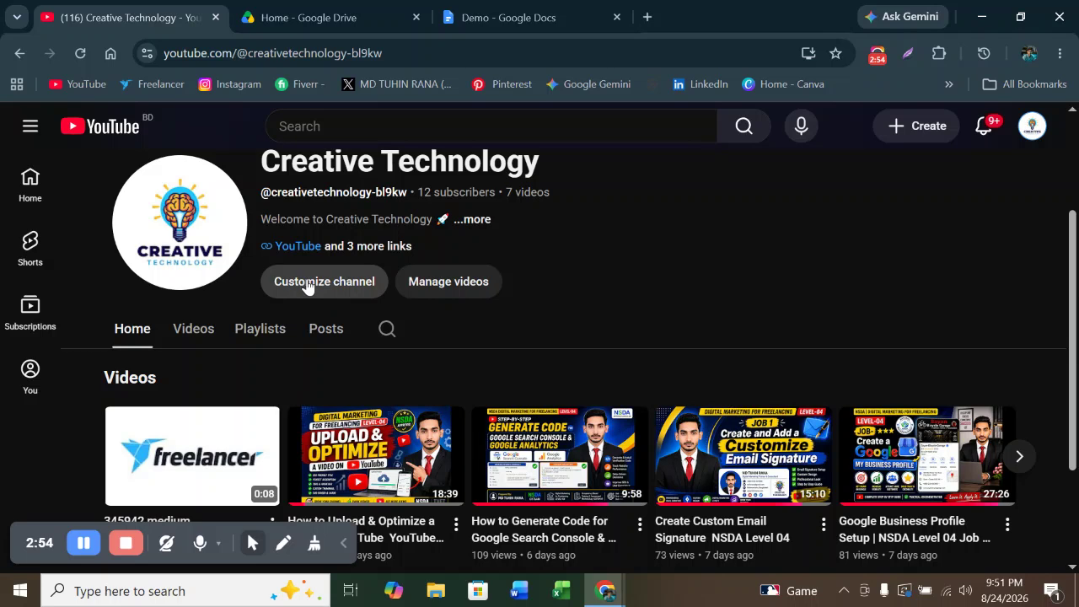
{"action": "left_click", "coordinate": [307, 285]}
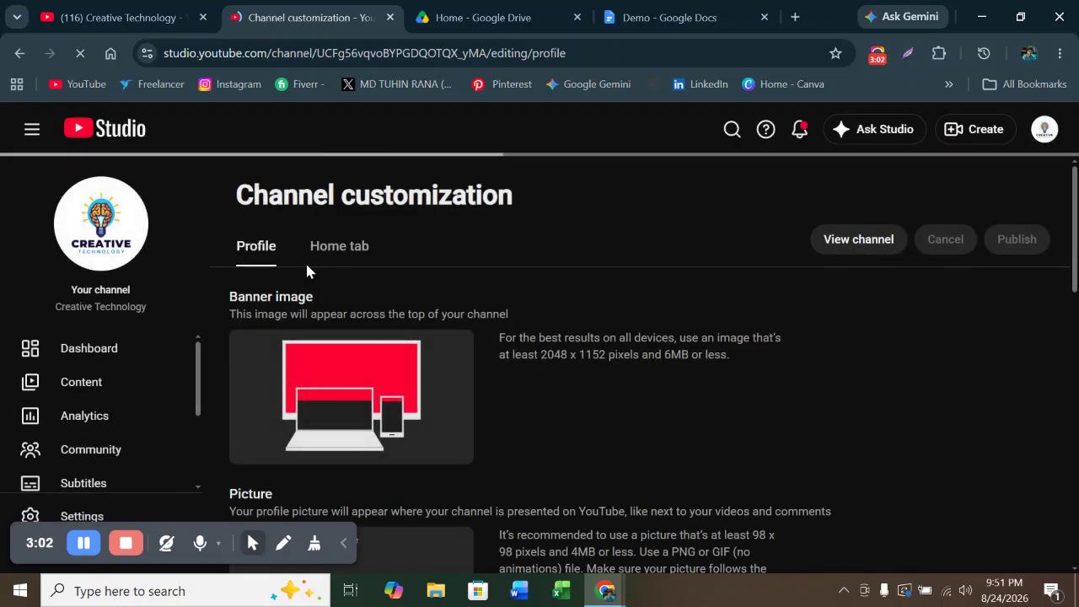
Open the channel Settings from the Studio sidebar, then return to the Demo document
{"action": "scroll", "coordinate": [215, 289], "scroll_direction": "down", "scroll_amount": 2}
{"action": "scroll", "coordinate": [214, 289], "scroll_direction": "up", "scroll_amount": 2}
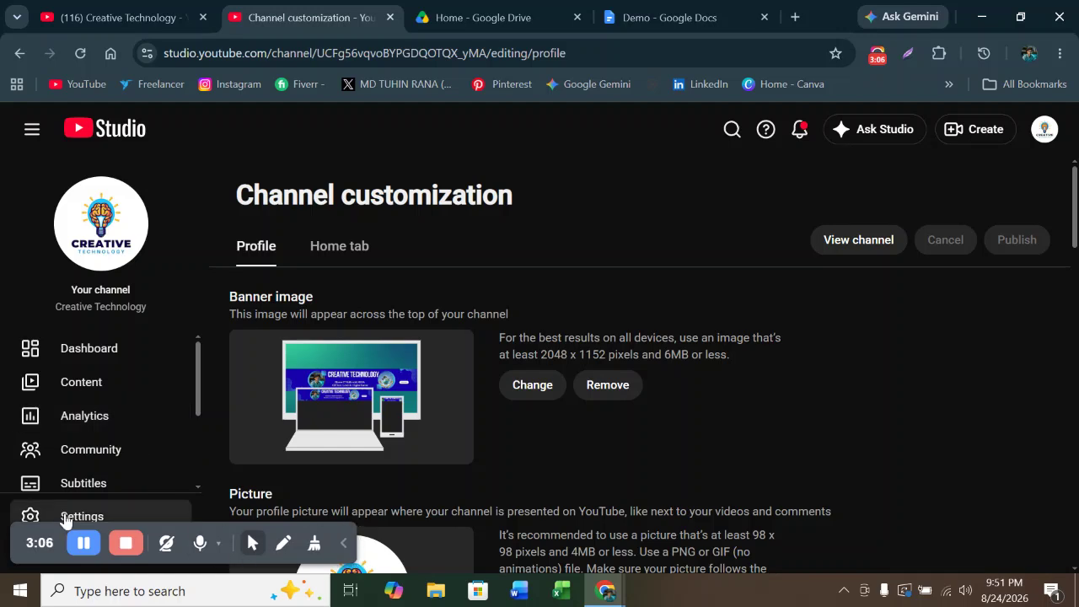
{"action": "left_click_drag", "start_coordinate": [25, 541], "coordinate": [732, 551]}
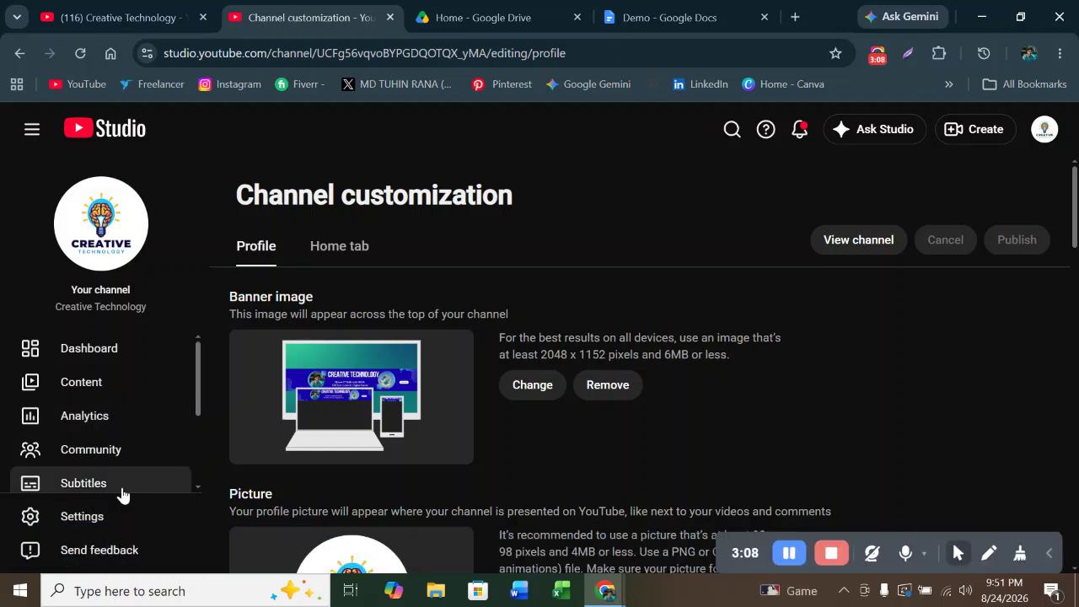
{"action": "scroll", "coordinate": [89, 502], "scroll_direction": "down", "scroll_amount": 2}
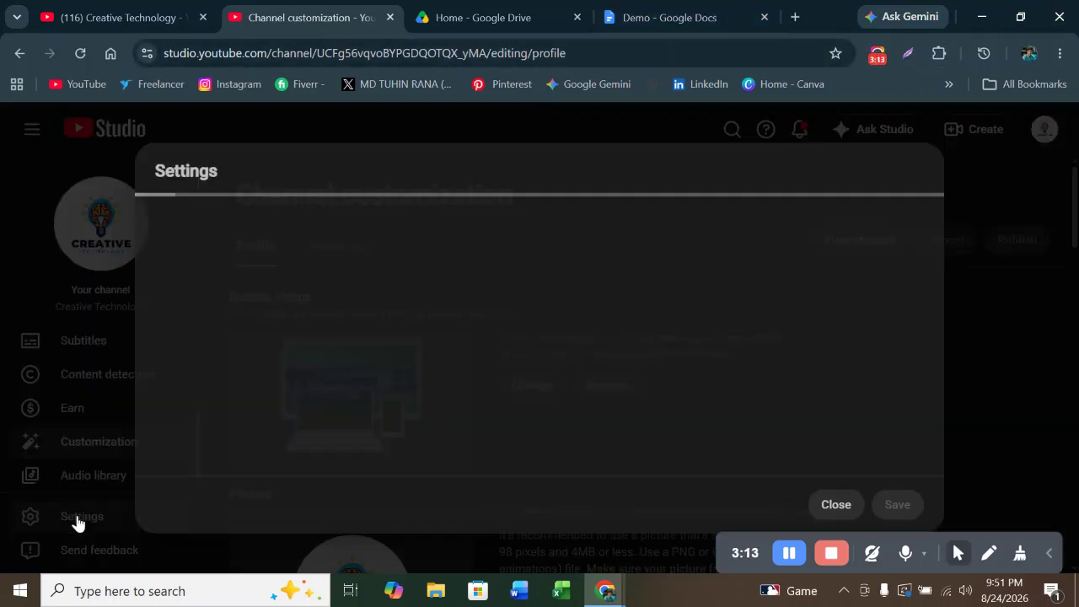
{"action": "left_click", "coordinate": [78, 520]}
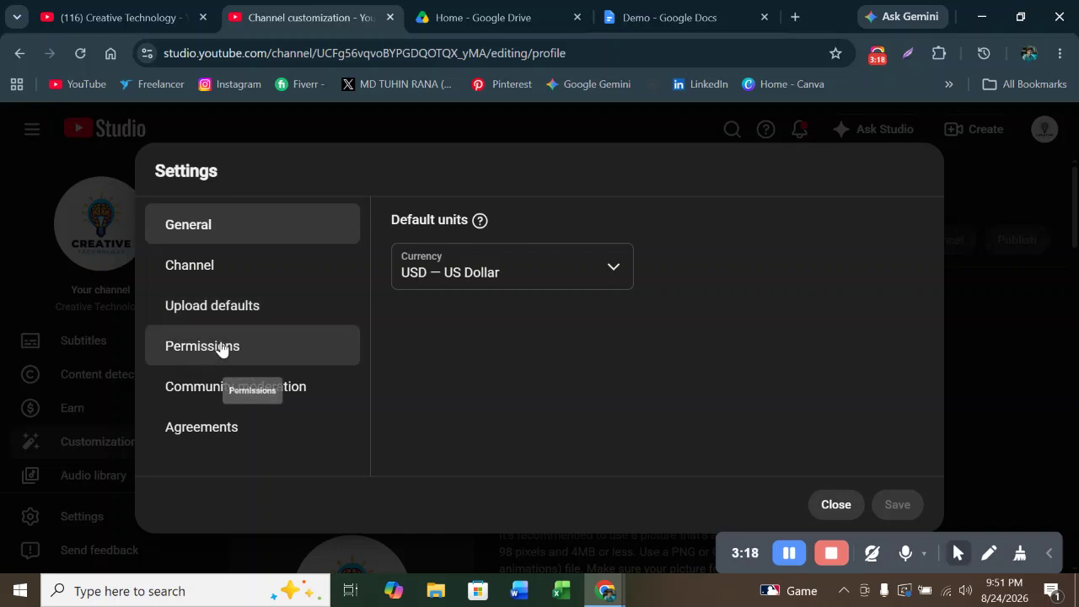
{"action": "left_click", "coordinate": [629, 19]}
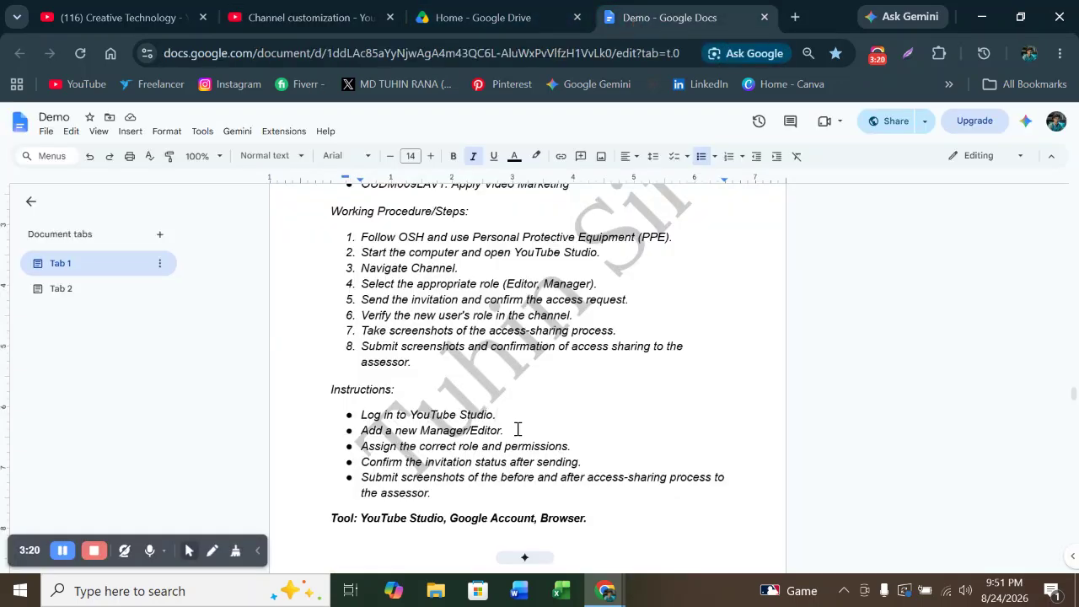
Highlight 'Assign the correct role and permissions.' in yellow, then return to Studio's Permissions settings
{"action": "left_click_drag", "start_coordinate": [361, 447], "coordinate": [579, 449]}
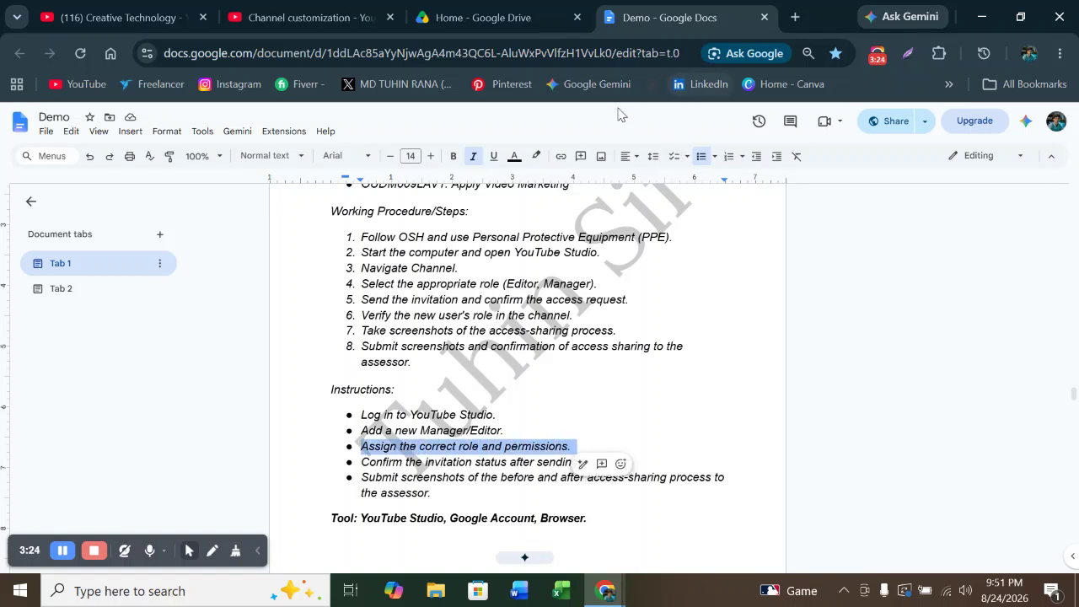
{"action": "left_click", "coordinate": [536, 156]}
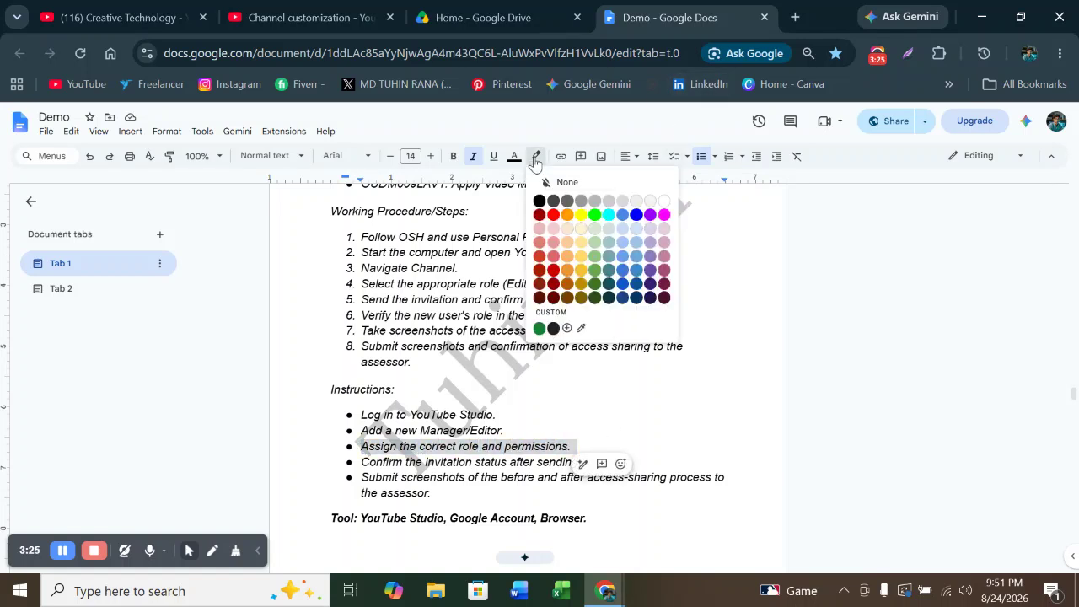
{"action": "left_click", "coordinate": [582, 215]}
{"action": "left_click", "coordinate": [272, 21]}
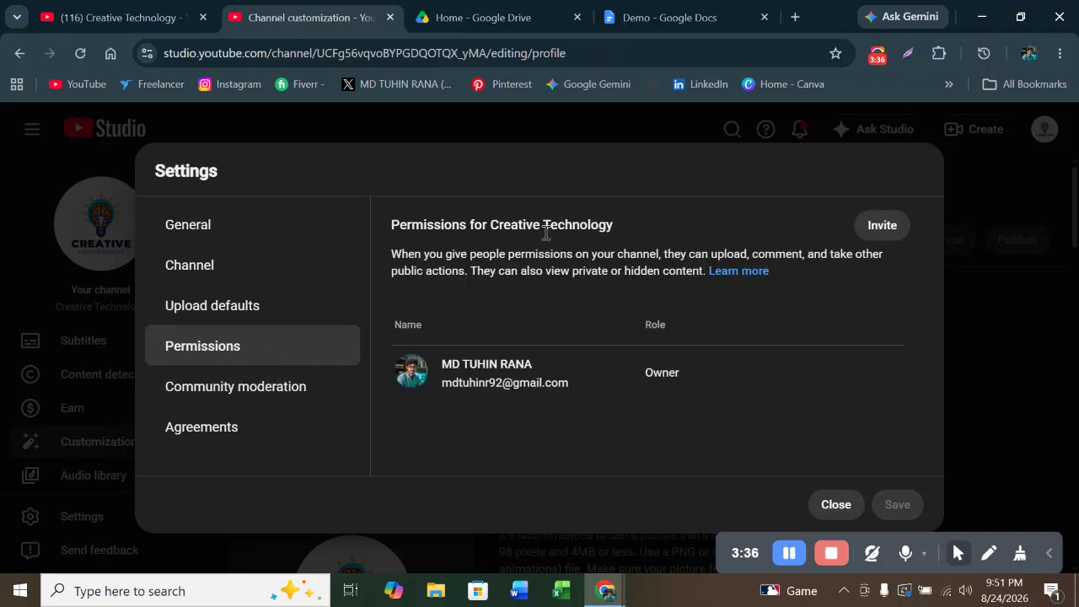
Deselect the highlighted line in Demo, then click Invite on the Creative Technology Permissions page
{"action": "left_click_drag", "start_coordinate": [621, 222], "coordinate": [379, 221]}
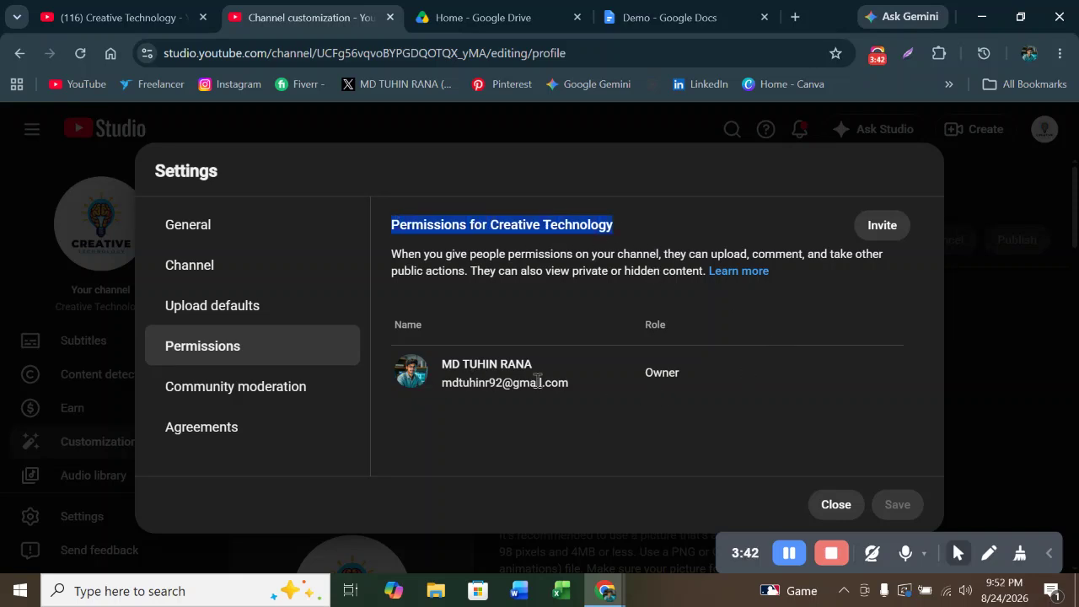
{"action": "mouse_move", "coordinate": [662, 378]}
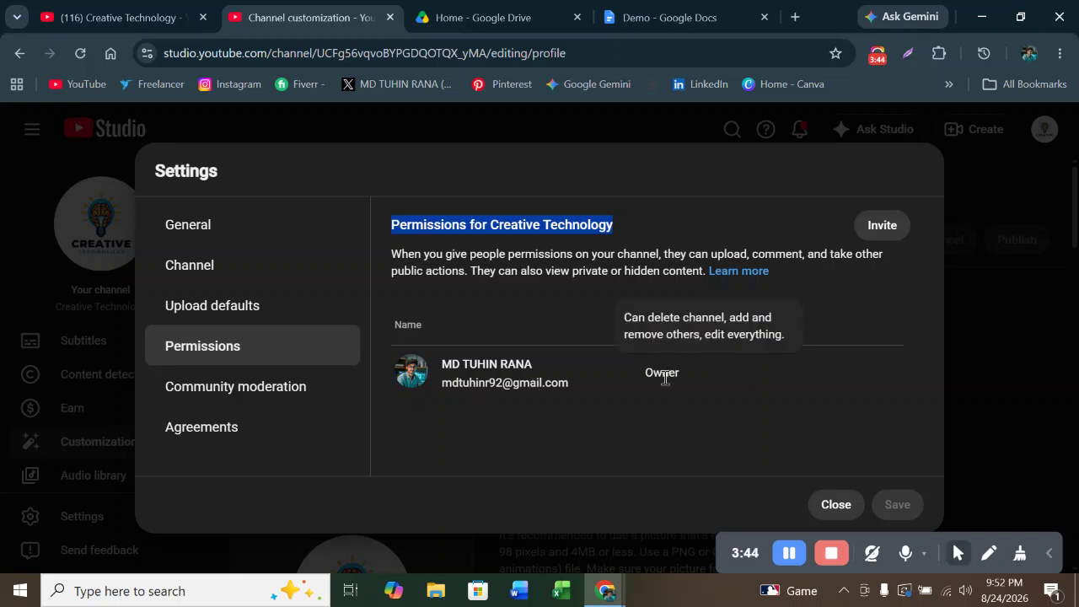
{"action": "left_click", "coordinate": [650, 18]}
{"action": "left_click", "coordinate": [725, 426]}
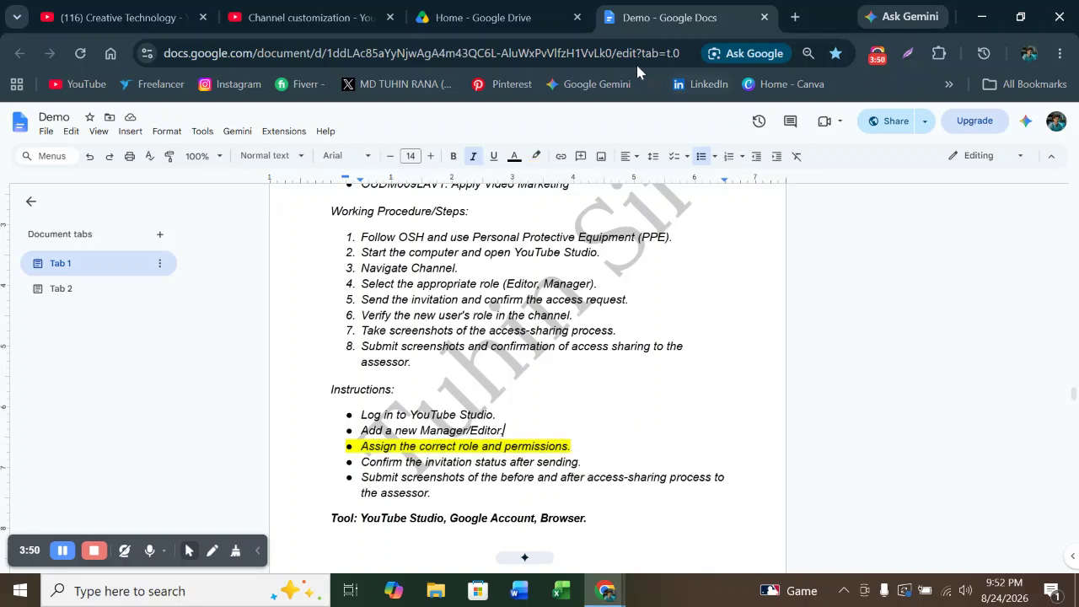
{"action": "left_click", "coordinate": [281, 23]}
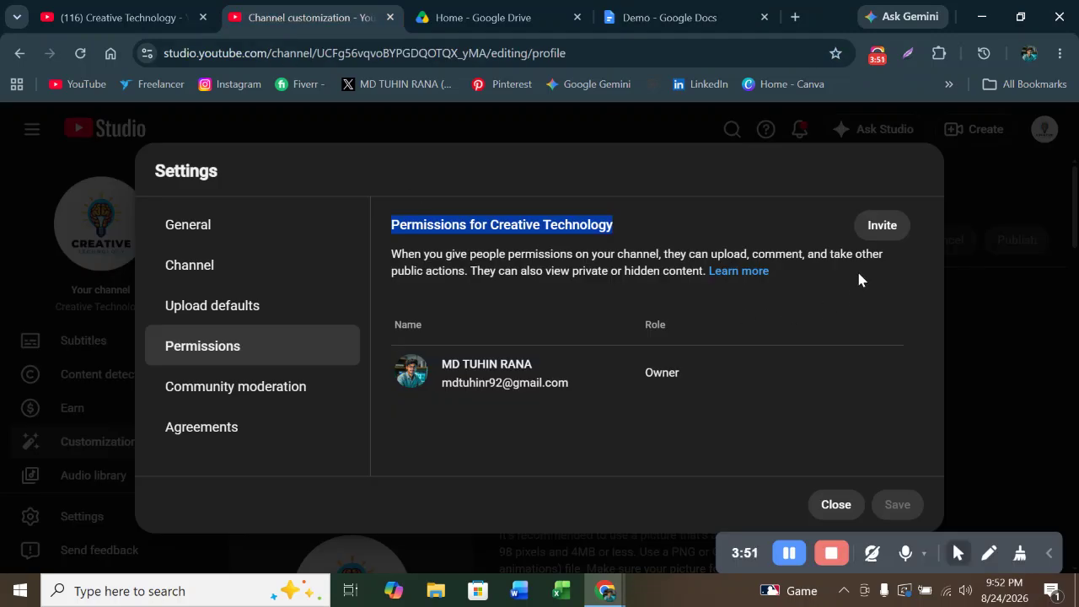
{"action": "left_click", "coordinate": [882, 233]}
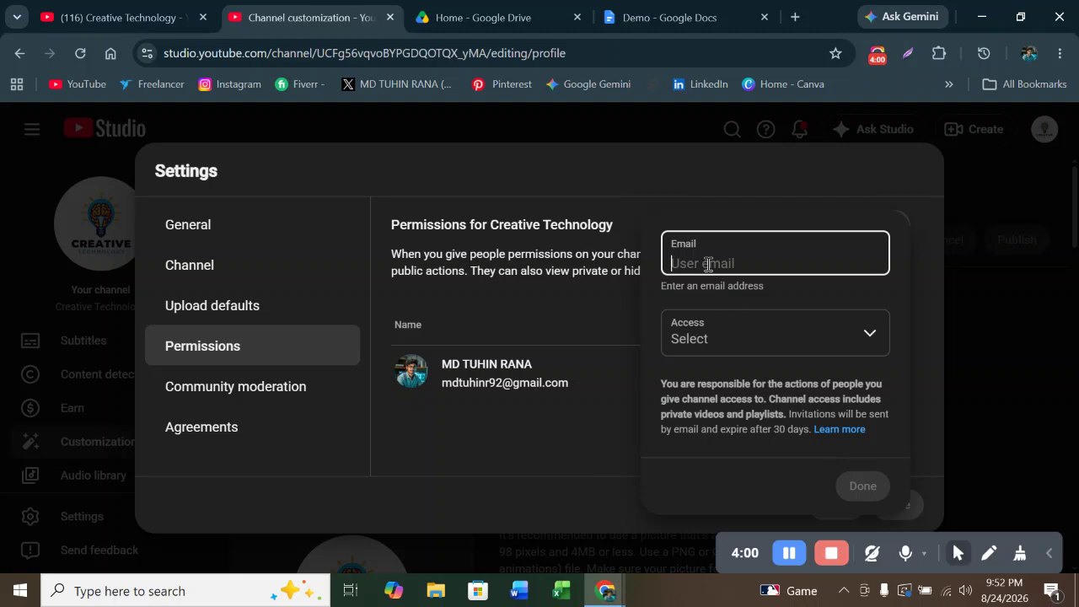
Enter the invitee's Gmail address in the invitation's Email field, then return to the Demo document
{"action": "key", "text": "F11"}
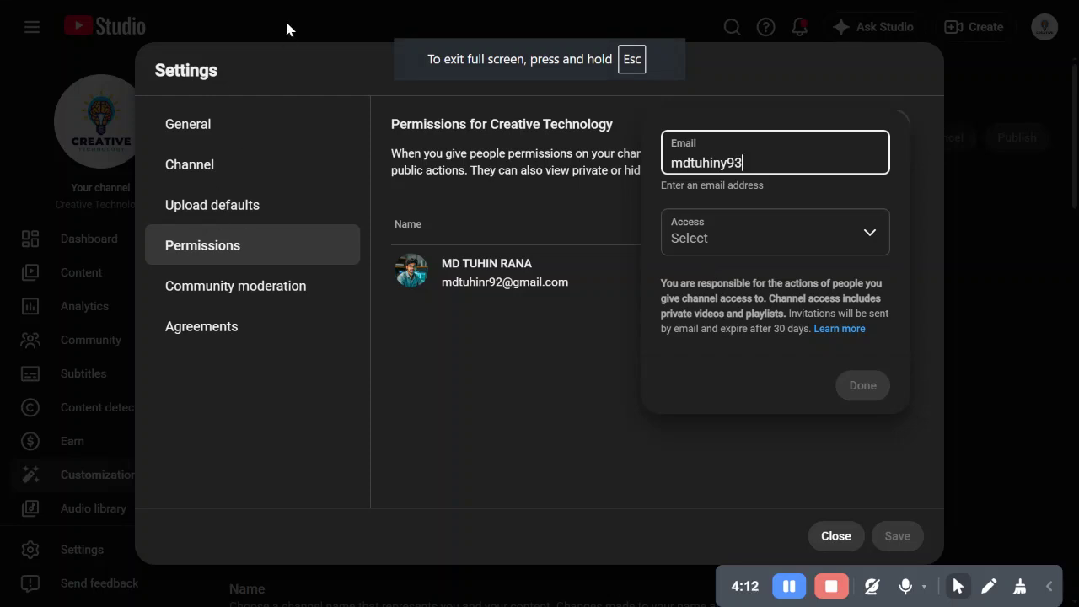
{"action": "left_click", "coordinate": [540, 56]}
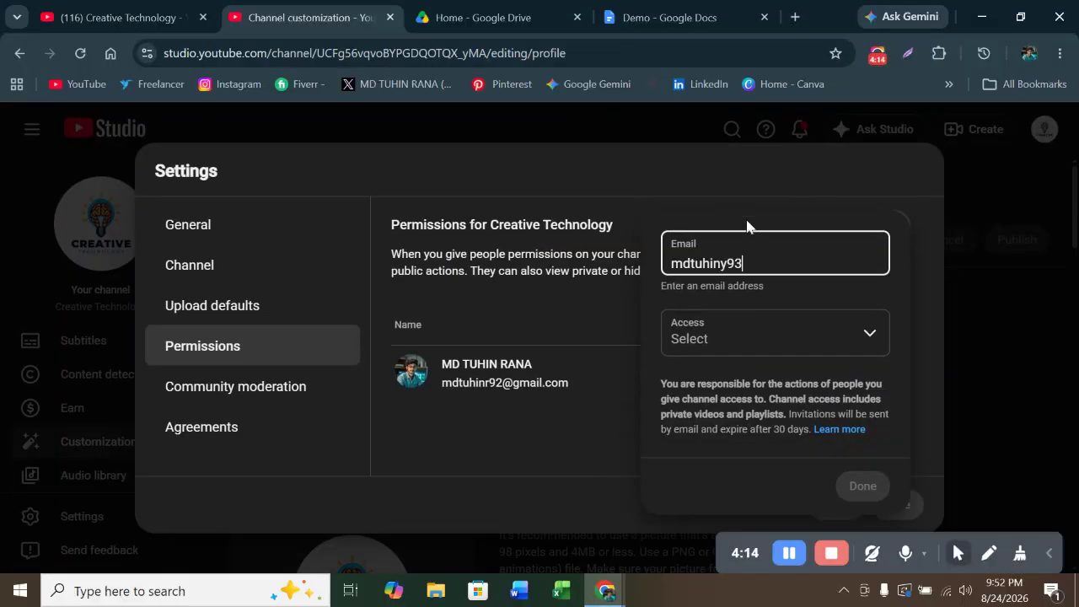
{"action": "type", "text": "@gmail.com"}
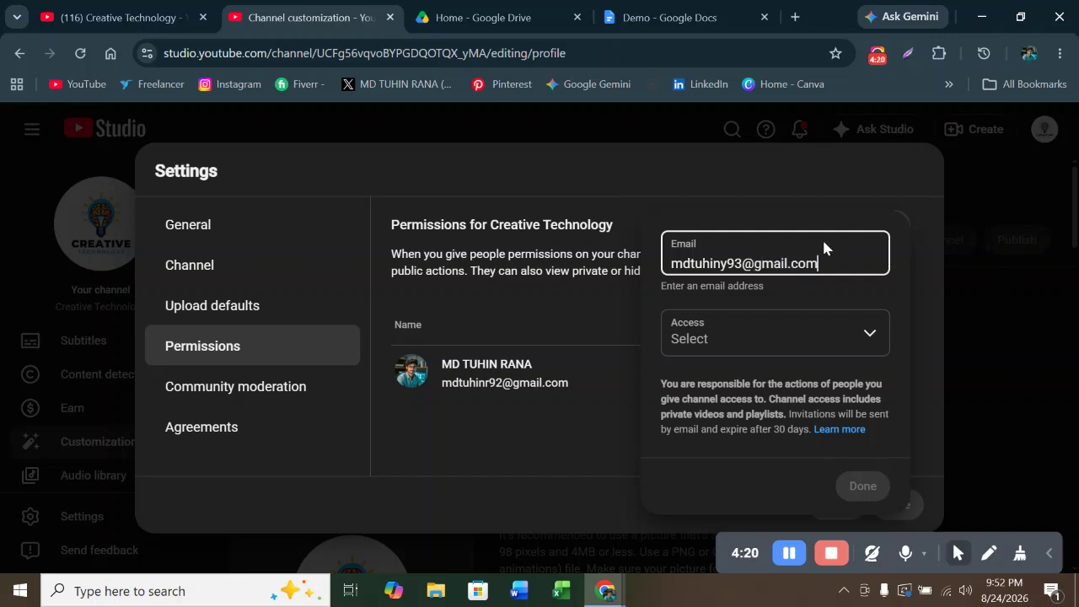
{"action": "left_click", "coordinate": [640, 21]}
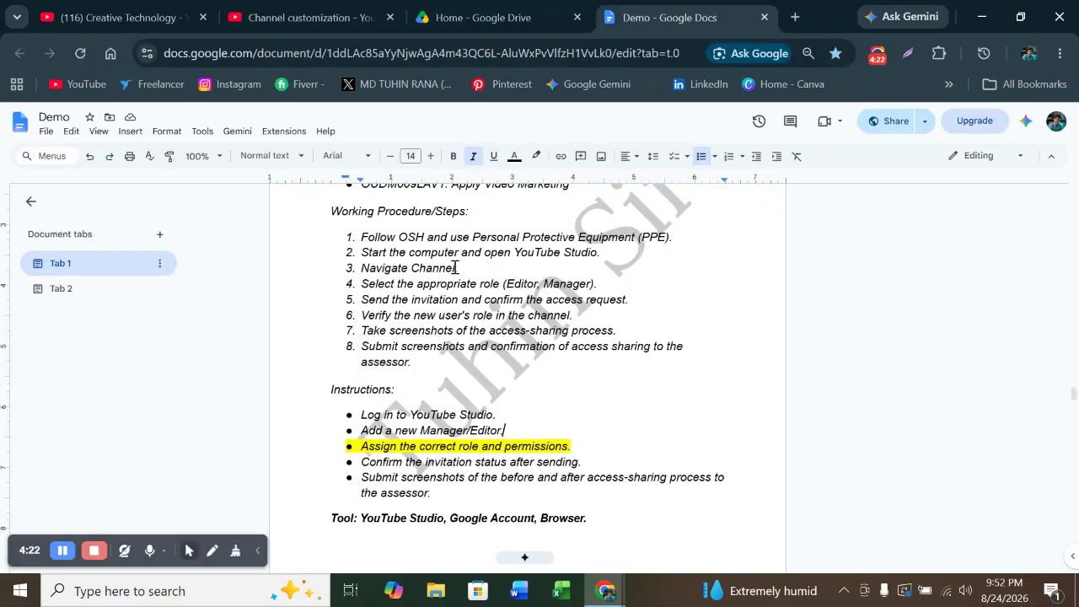
Highlight 'Manager/Editor.' in yellow, then return to the YouTube Studio invitation
{"action": "left_click_drag", "start_coordinate": [509, 425], "coordinate": [420, 431]}
{"action": "left_click", "coordinate": [537, 156]}
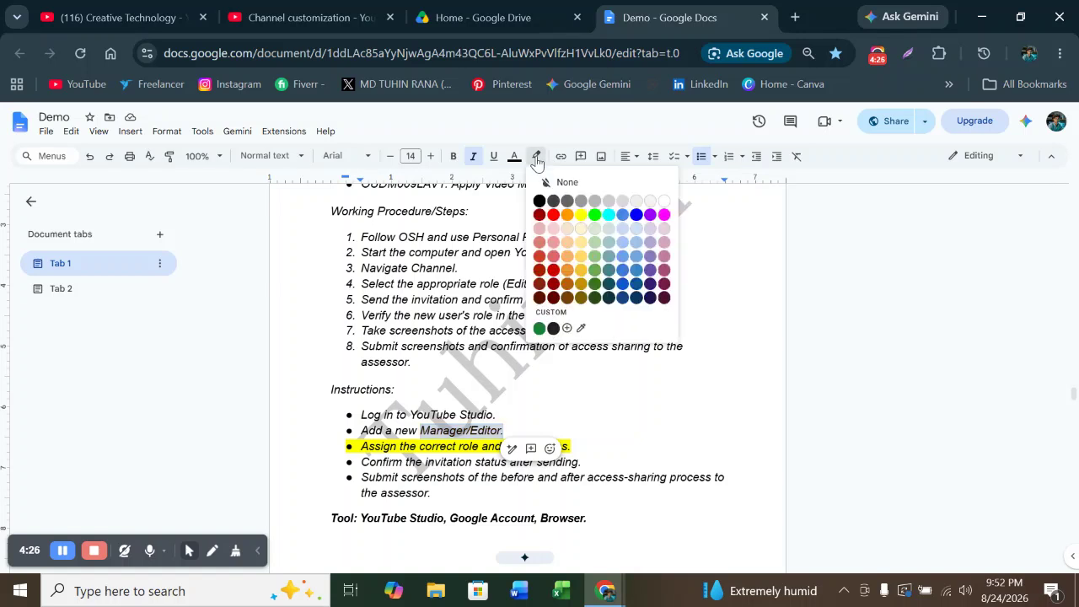
{"action": "left_click", "coordinate": [578, 216]}
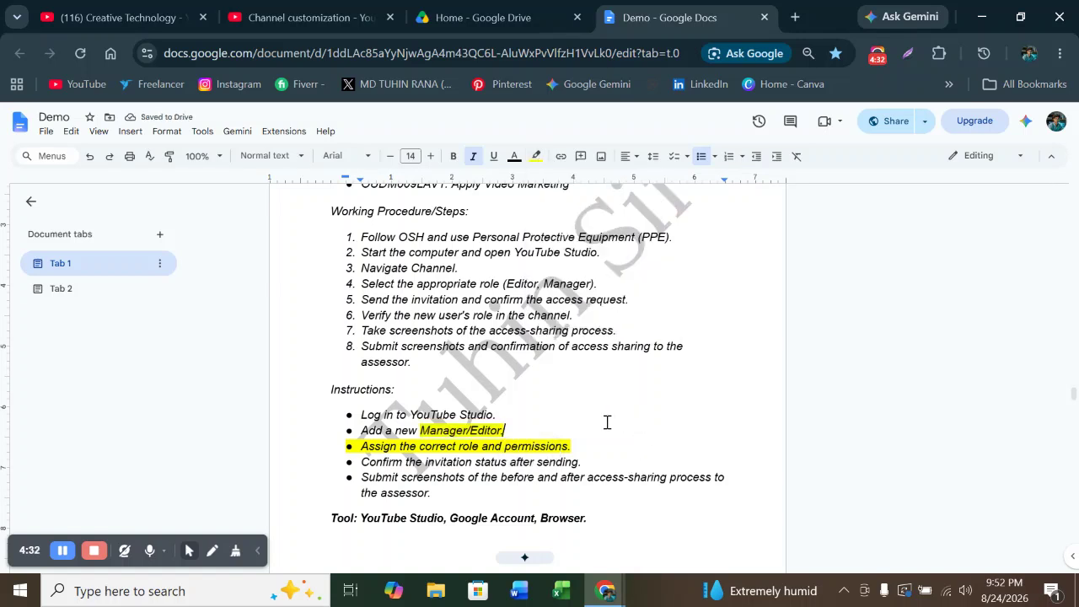
{"action": "left_click", "coordinate": [323, 23]}
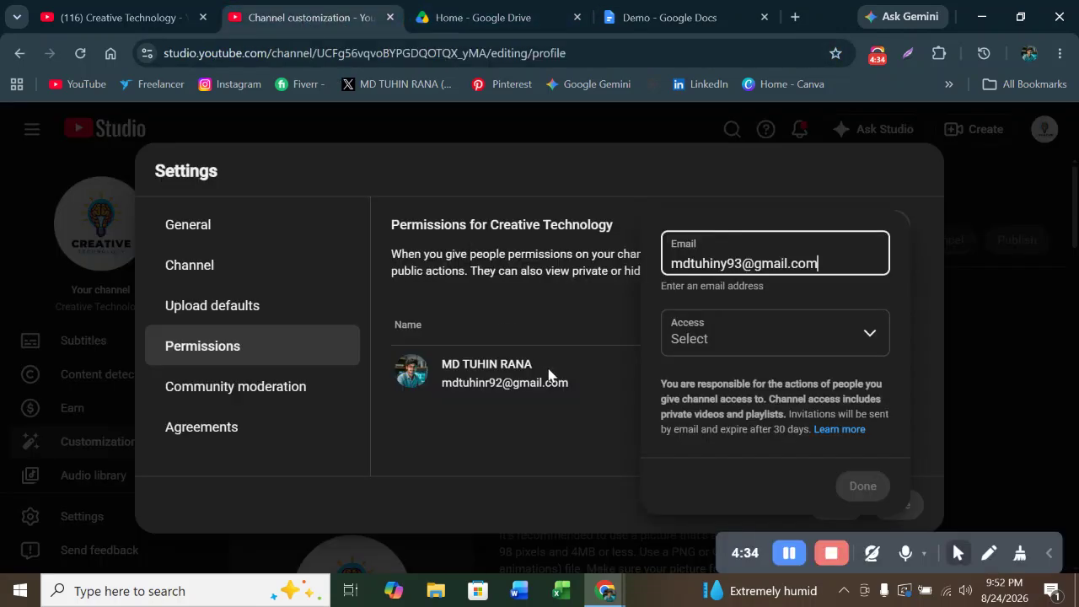
Set the invitee's access role to Manager and start a Lightshot capture of the page
{"action": "left_click", "coordinate": [702, 338]}
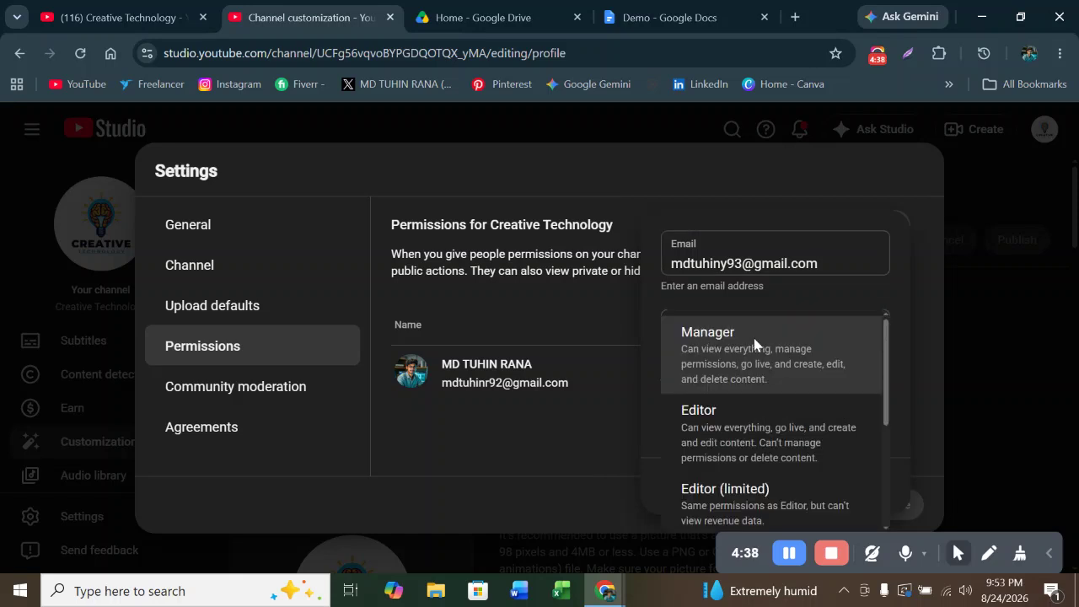
{"action": "left_click", "coordinate": [705, 393]}
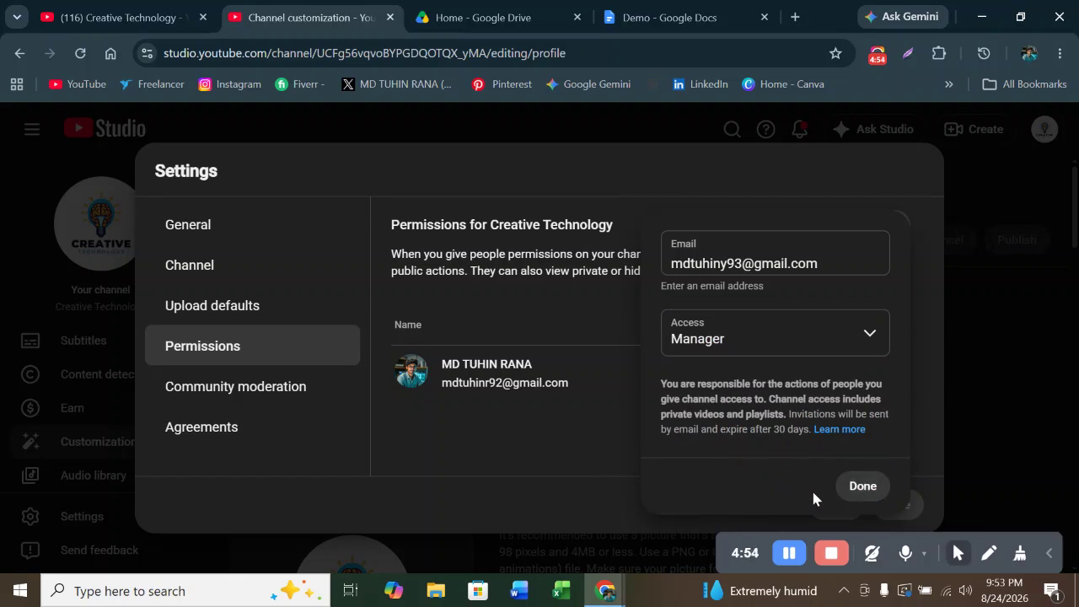
{"action": "left_click", "coordinate": [909, 53]}
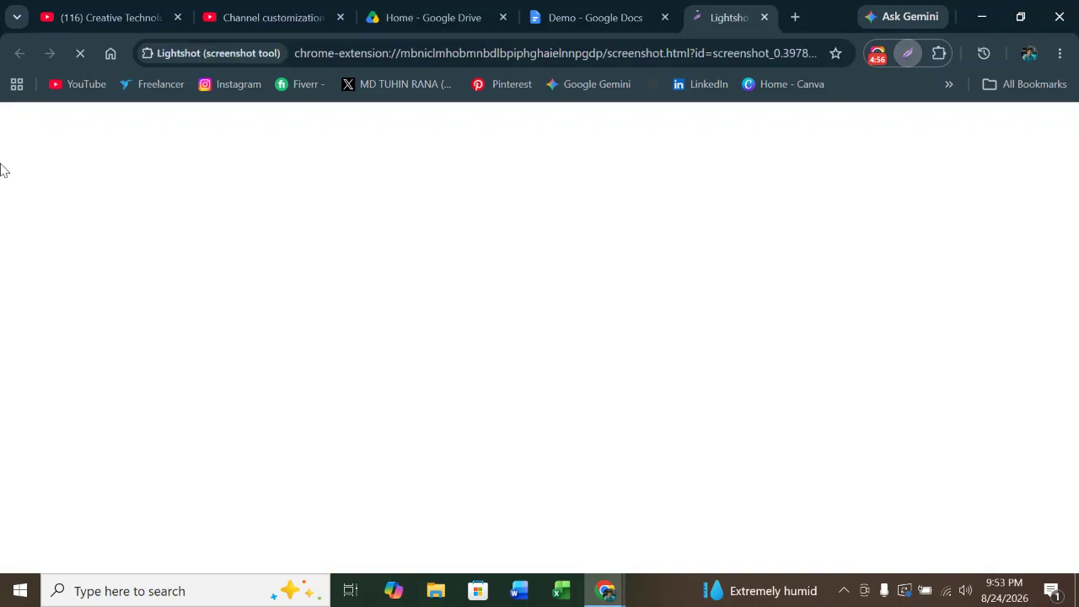
Capture the whole page, draw red rectangles around the Email, Access and Done areas, then close the capture
{"action": "left_click_drag", "start_coordinate": [10, 105], "coordinate": [1039, 565]}
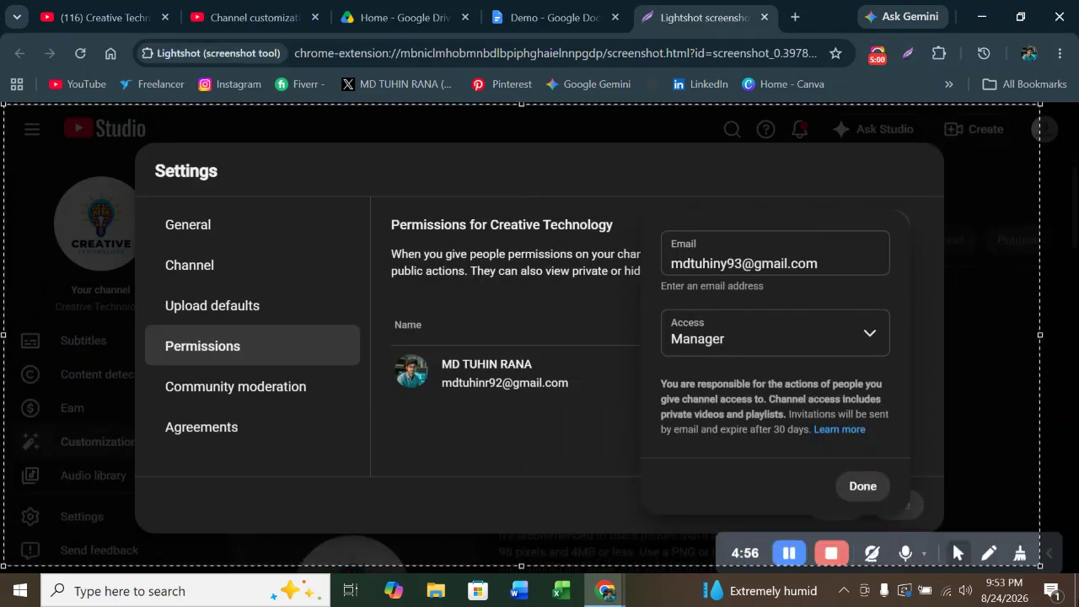
{"action": "left_click", "coordinate": [1056, 463]}
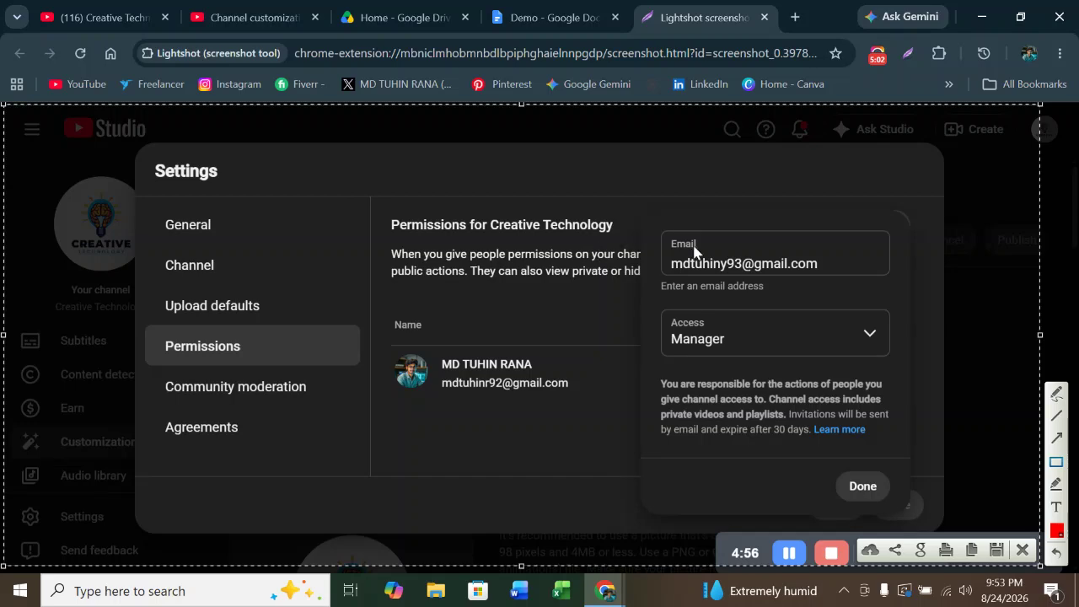
{"action": "mouse_move", "coordinate": [650, 211]}
{"action": "left_mouse_down"}
{"action": "mouse_move", "coordinate": [705, 284]}
{"action": "mouse_move", "coordinate": [900, 282]}
{"action": "left_mouse_up"}
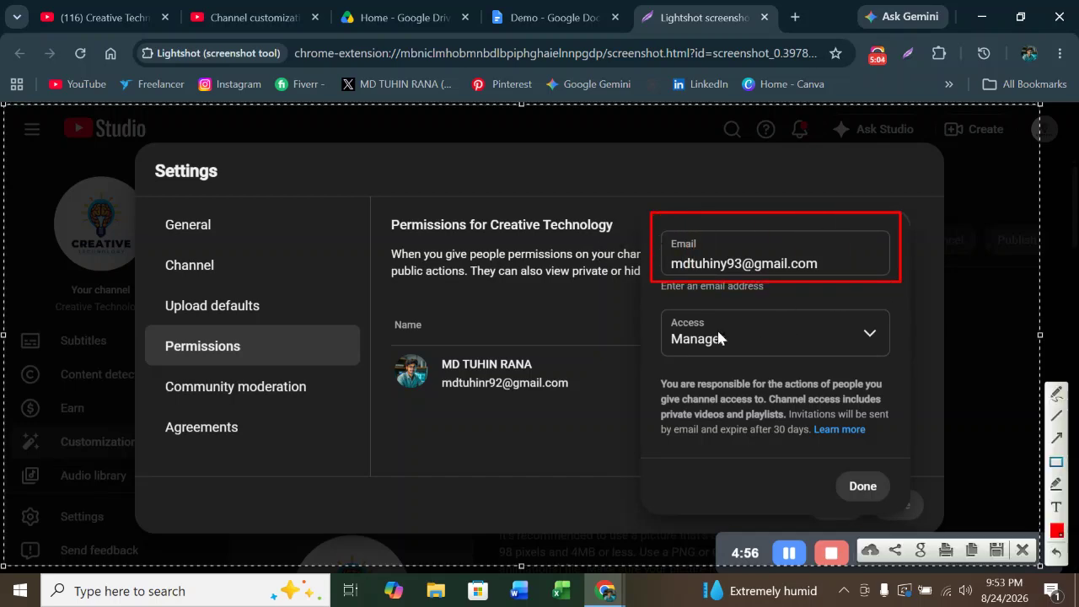
{"action": "mouse_move", "coordinate": [653, 299]}
{"action": "left_mouse_down"}
{"action": "mouse_move", "coordinate": [696, 342]}
{"action": "mouse_move", "coordinate": [826, 360]}
{"action": "mouse_move", "coordinate": [892, 353]}
{"action": "left_mouse_up"}
{"action": "mouse_move", "coordinate": [817, 459]}
{"action": "left_mouse_down"}
{"action": "mouse_move", "coordinate": [833, 479]}
{"action": "mouse_move", "coordinate": [917, 496]}
{"action": "left_mouse_up"}
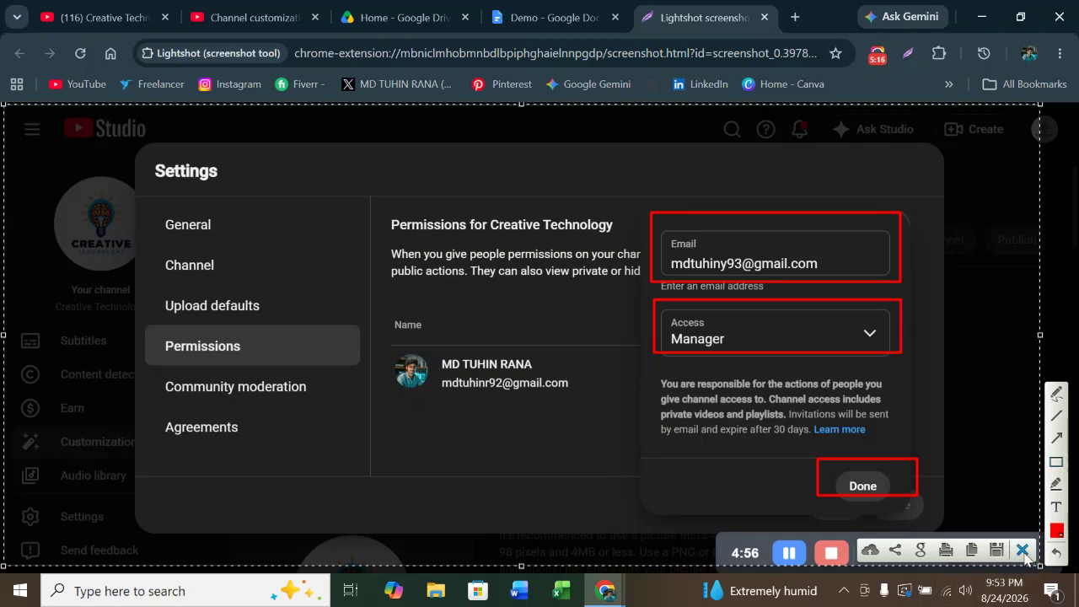
{"action": "left_click", "coordinate": [1024, 552]}
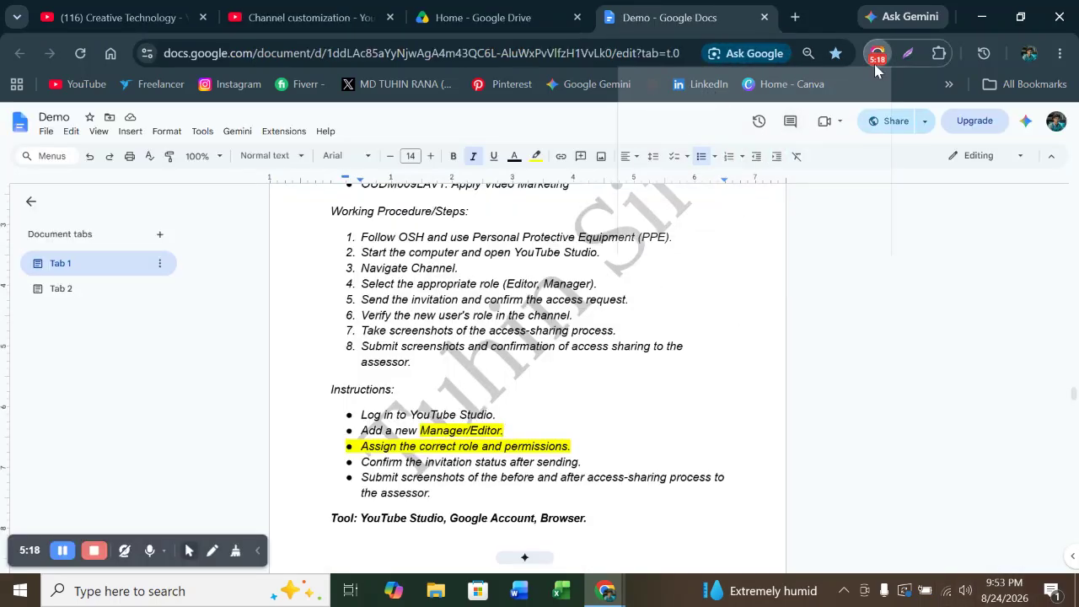